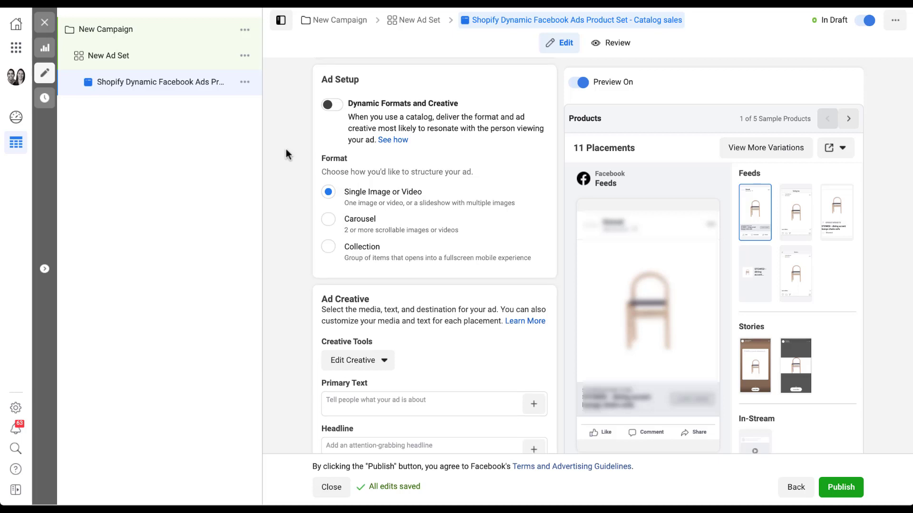
Open the image cropping options in the ad's creative tools.
scroll(286, 150, "down", 4)
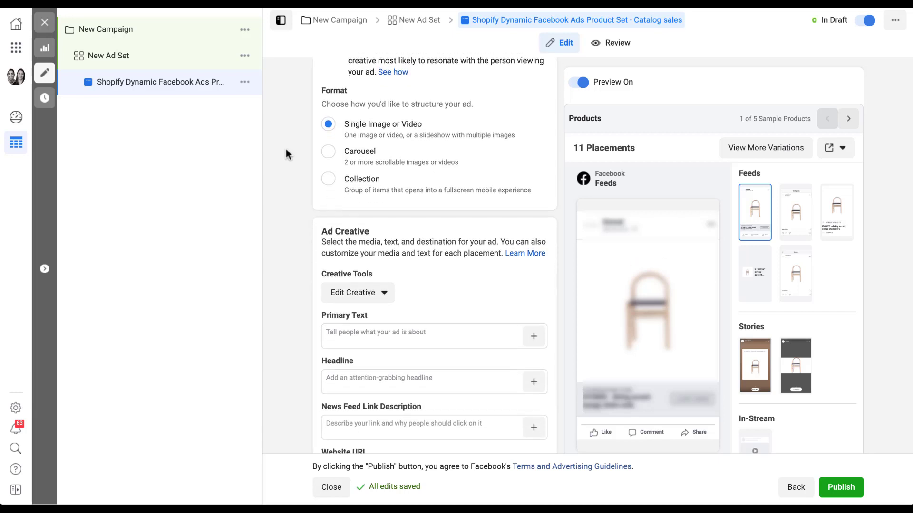
scroll(286, 149, "down", 1)
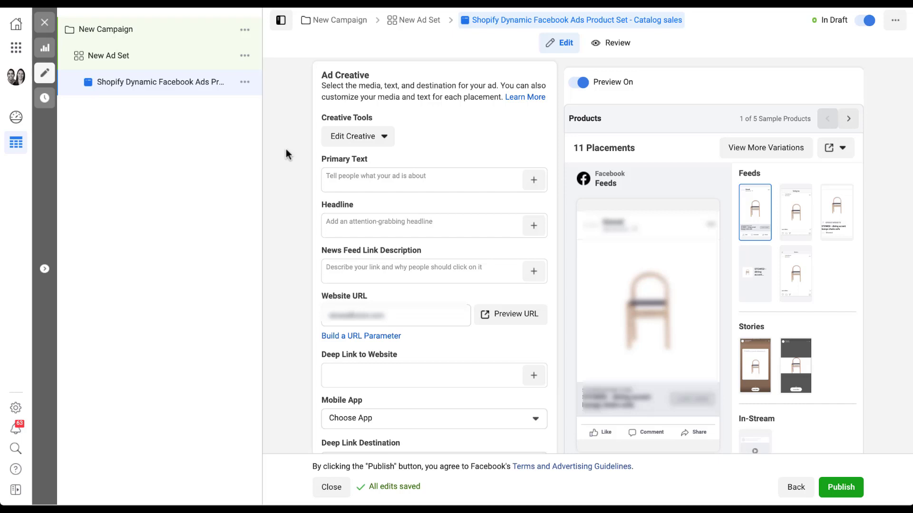
left_click(384, 138)
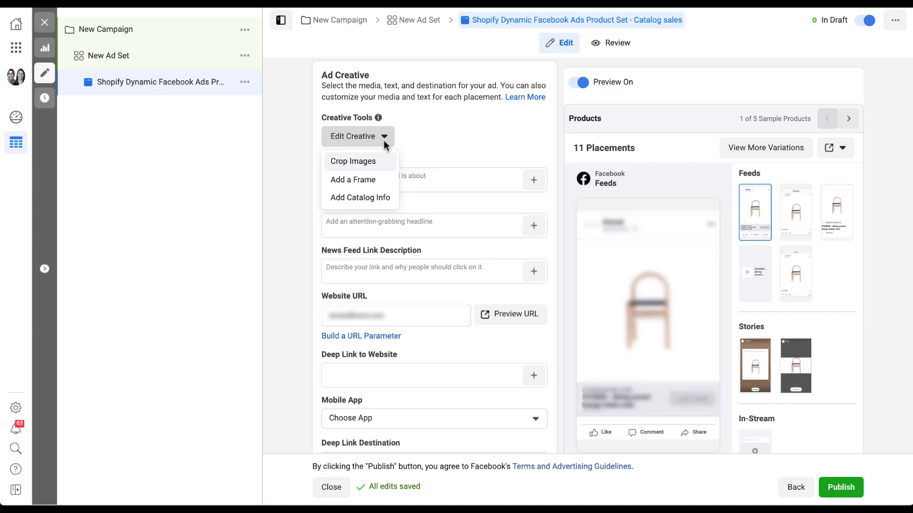
left_click(387, 167)
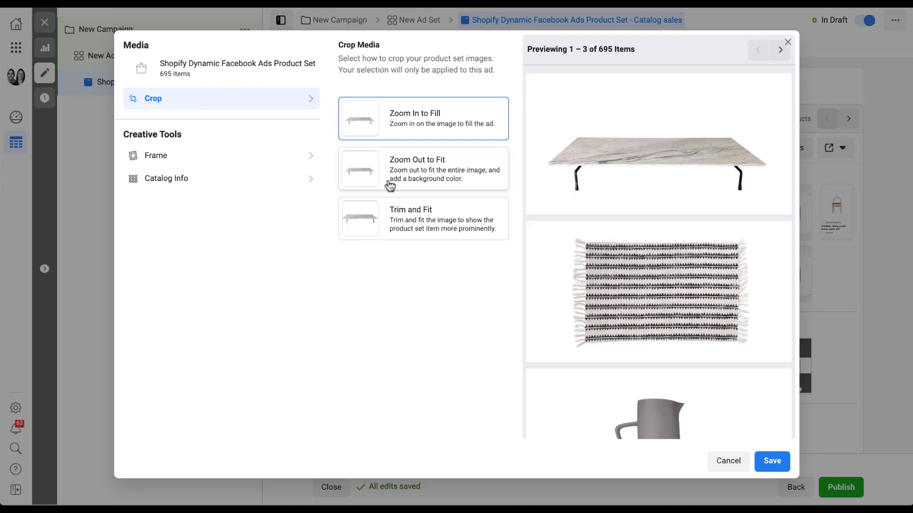
Try the Zoom Out to Fit and Trim and Fit crops on the product set images, finishing on Zoom In to Fill.
left_click(422, 186)
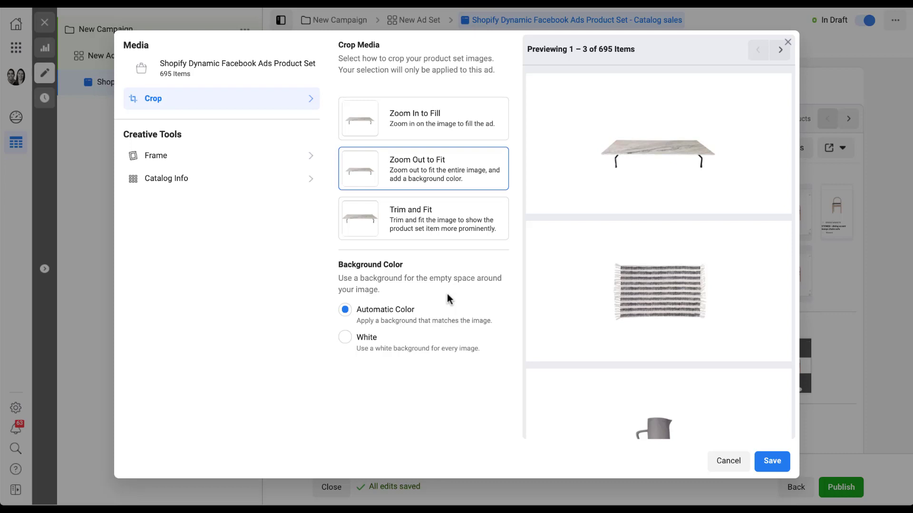
left_click(431, 227)
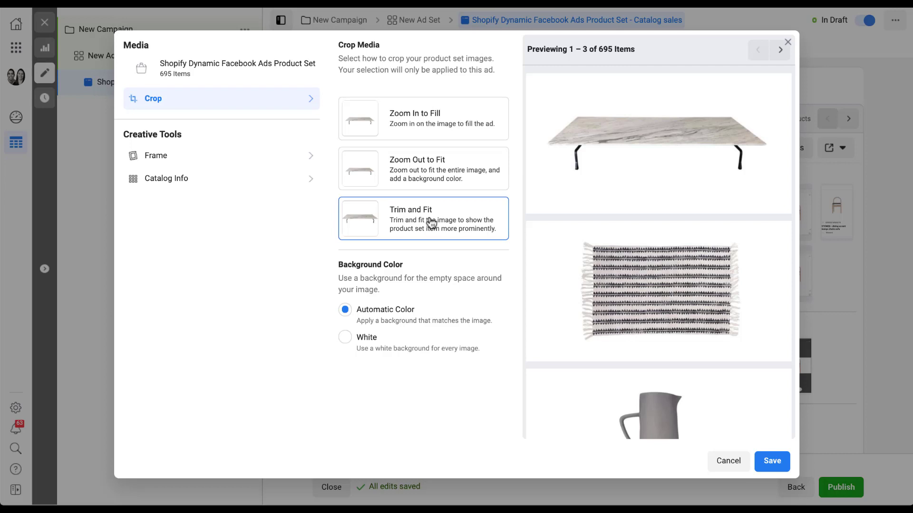
left_click(426, 134)
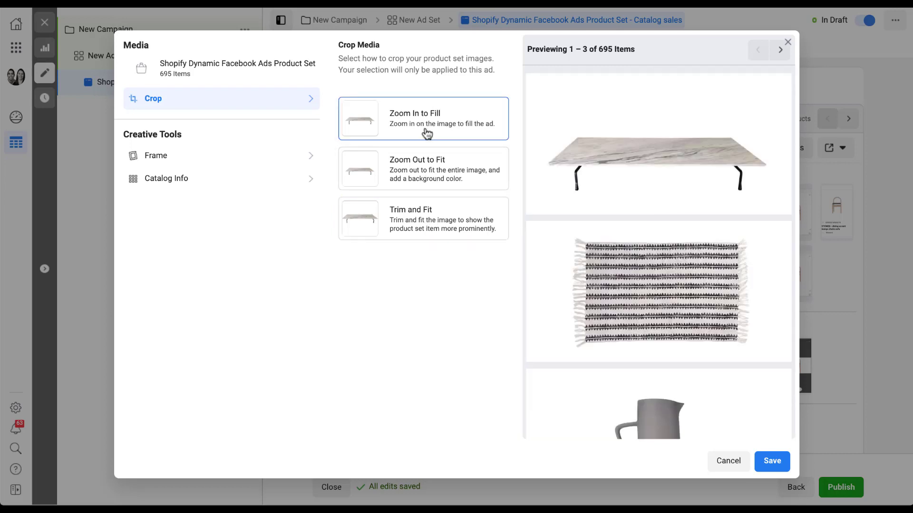
Set the image source of the catalog items' frame to Custom.
left_click(271, 161)
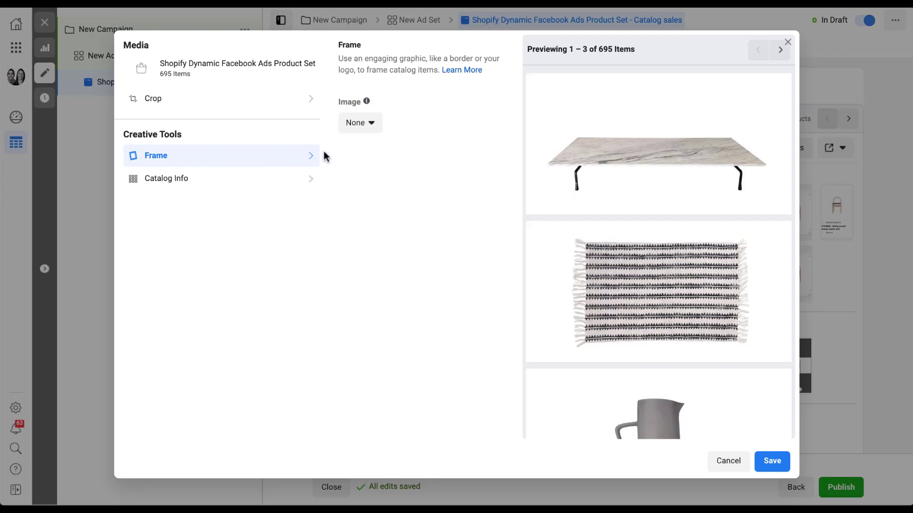
left_click(371, 124)
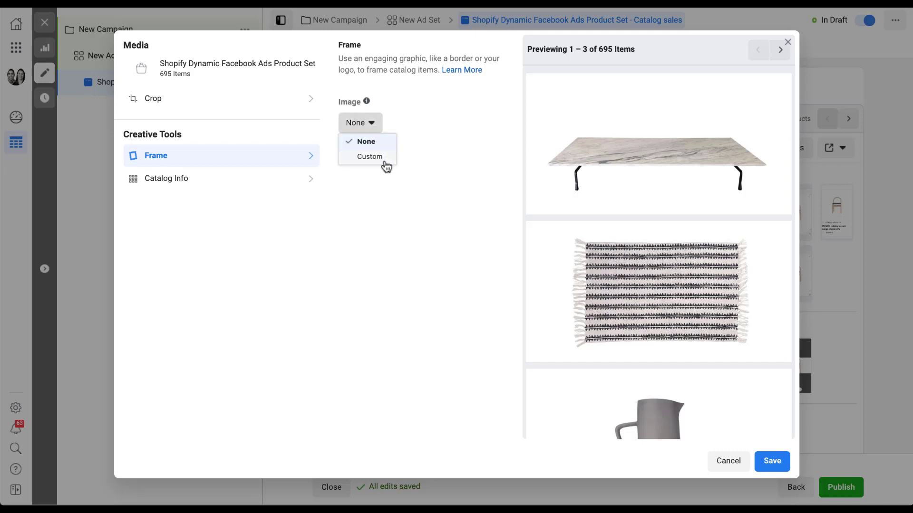
left_click(371, 157)
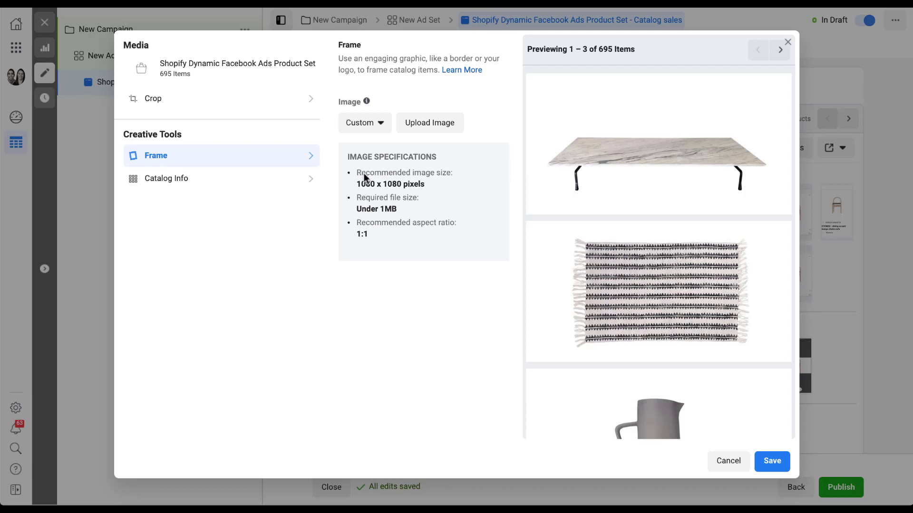
Add the Price catalog info as a label on the product images.
left_click(301, 185)
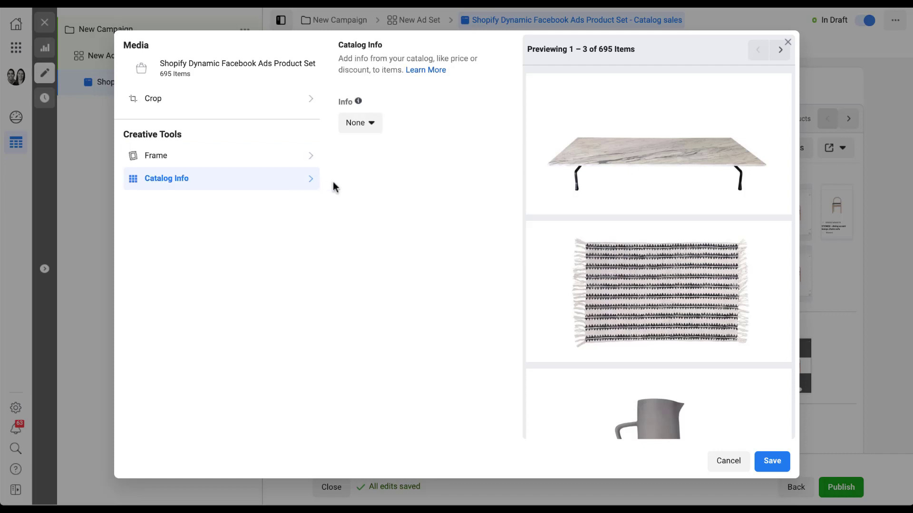
left_click(380, 127)
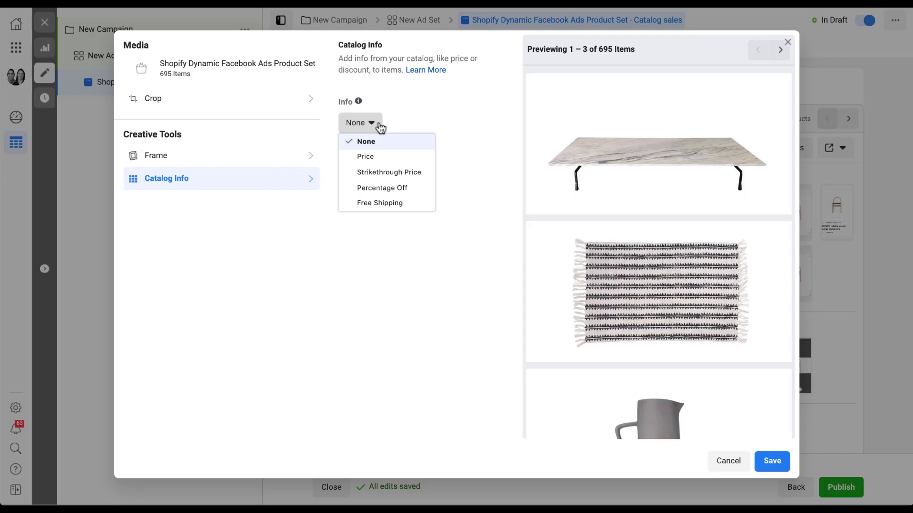
left_click(397, 156)
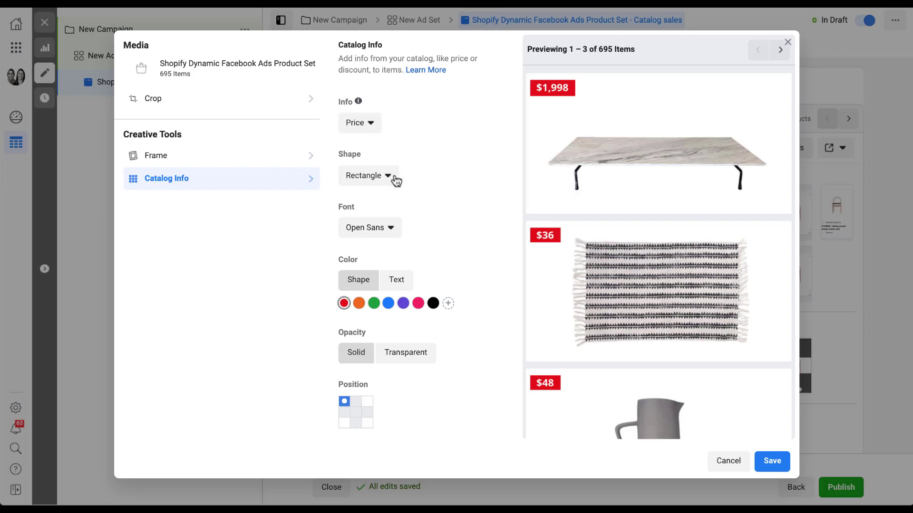
Review the shapes and fonts available for the price label.
left_click(394, 176)
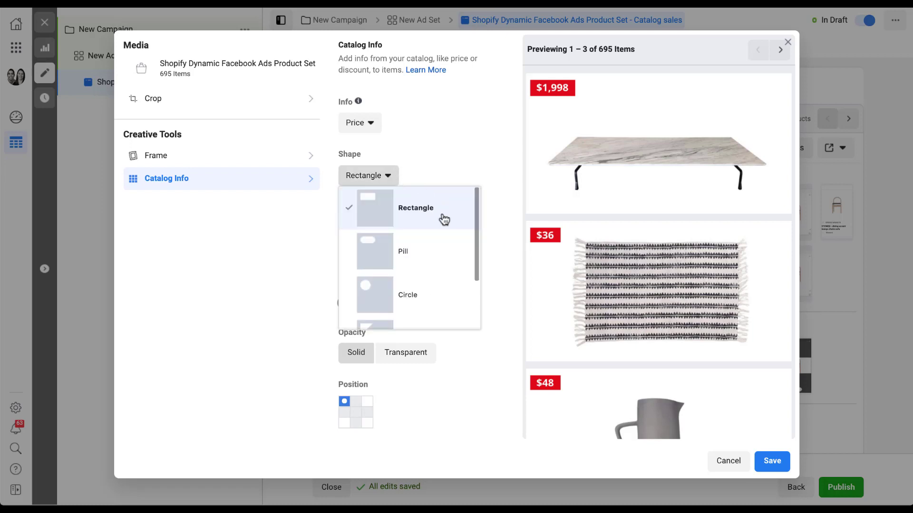
scroll(448, 253, "down", 3)
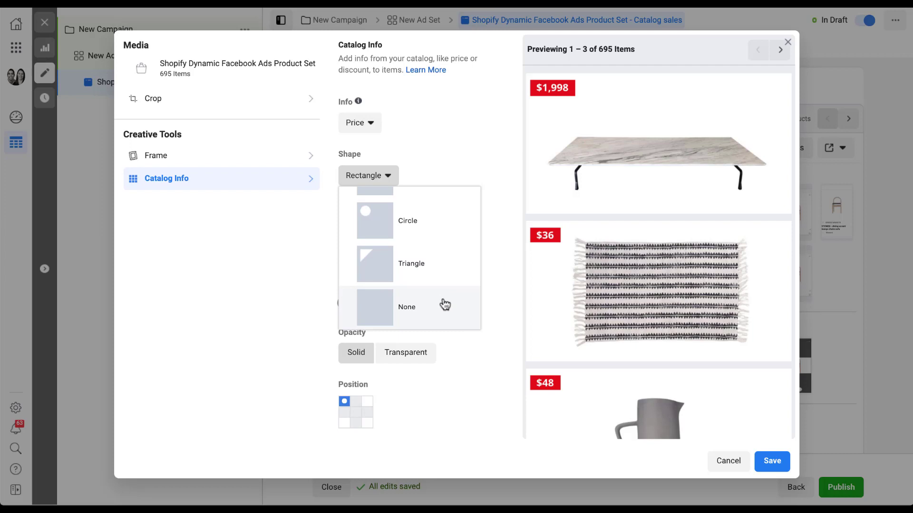
scroll(444, 275, "up", 3)
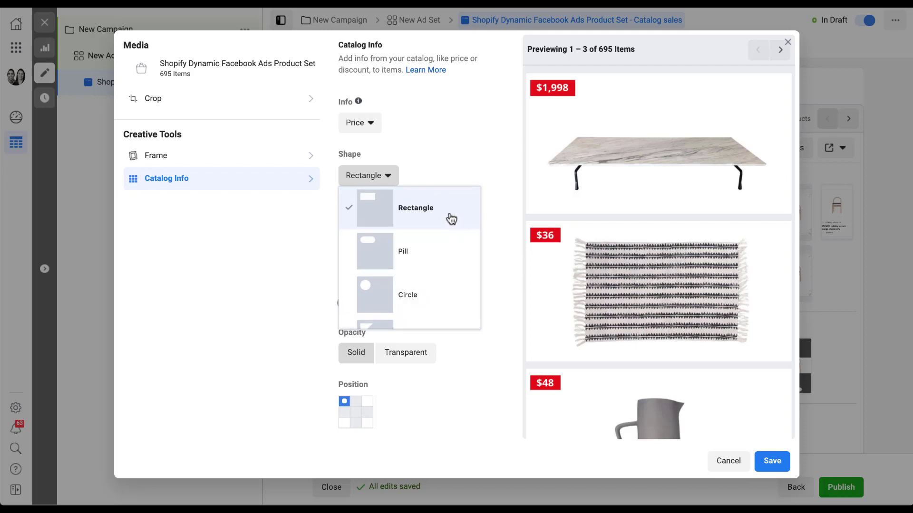
left_click(434, 174)
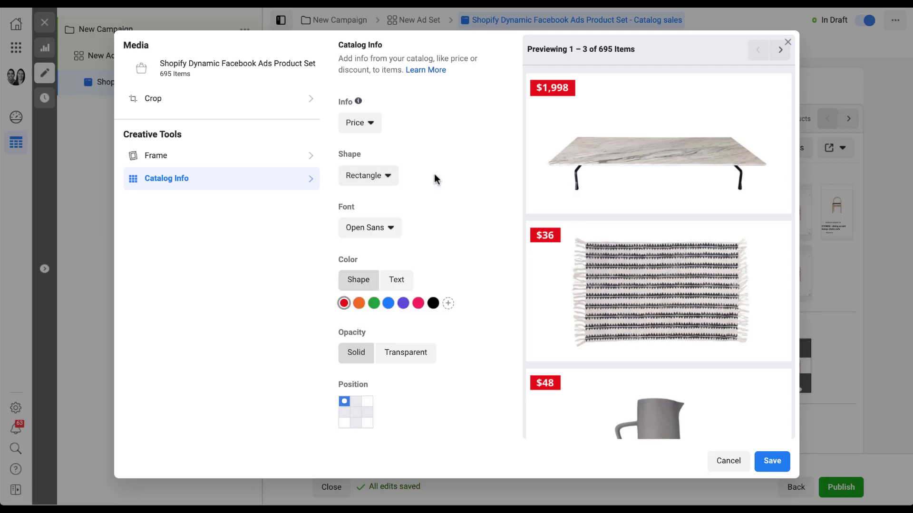
left_click(401, 230)
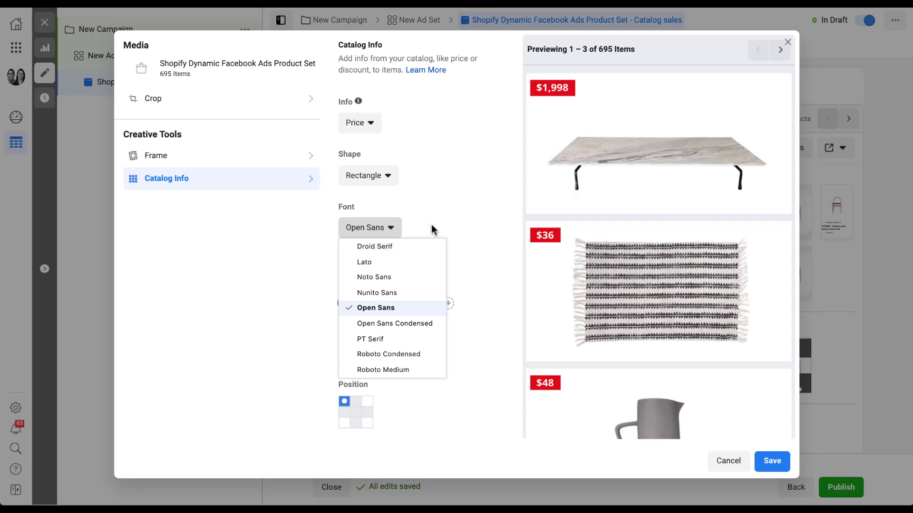
left_click(432, 227)
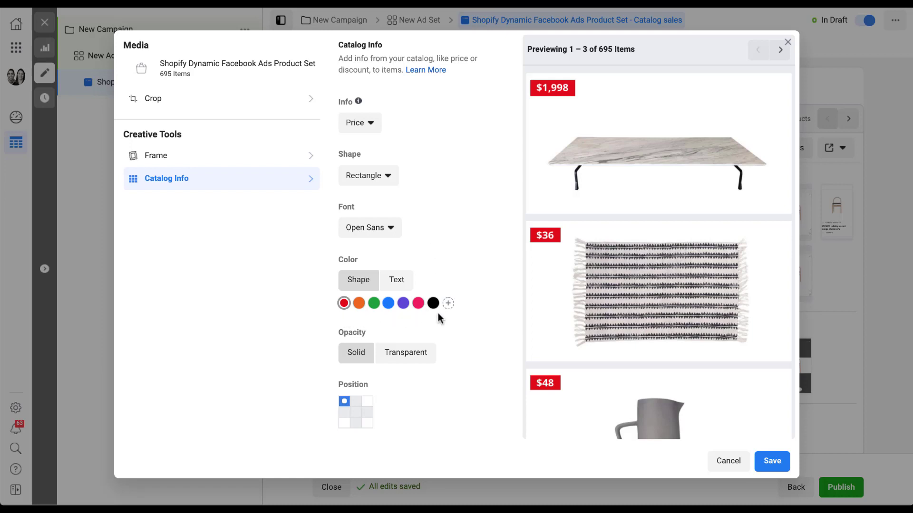
Set the price label's shape color to blue, and try black text before choosing white.
left_click(389, 306)
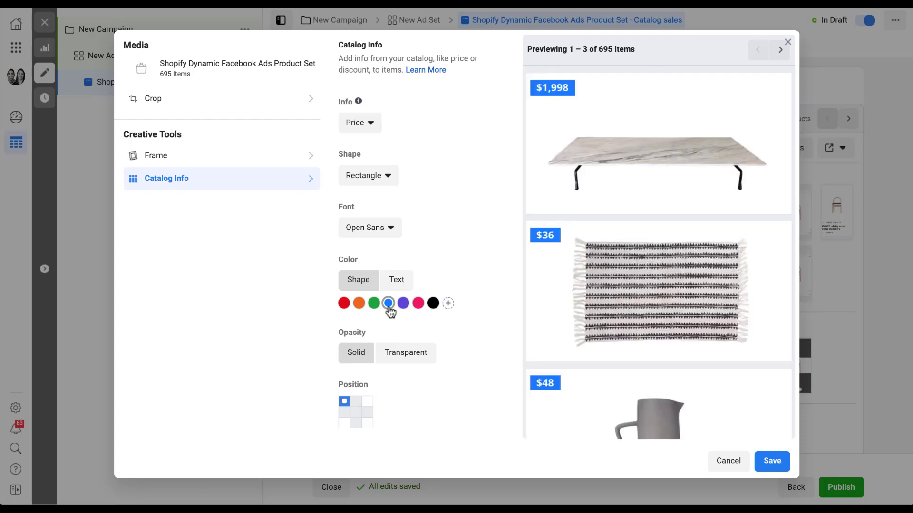
left_click(449, 305)
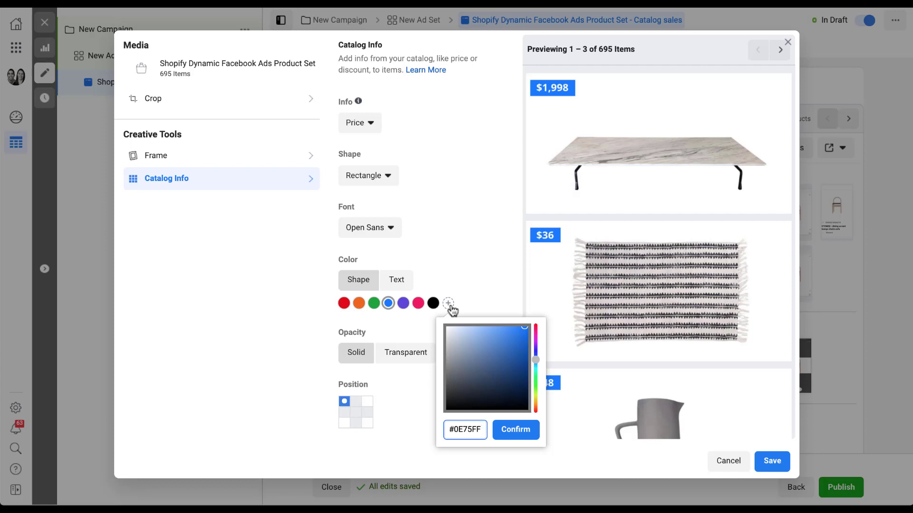
left_click(449, 305)
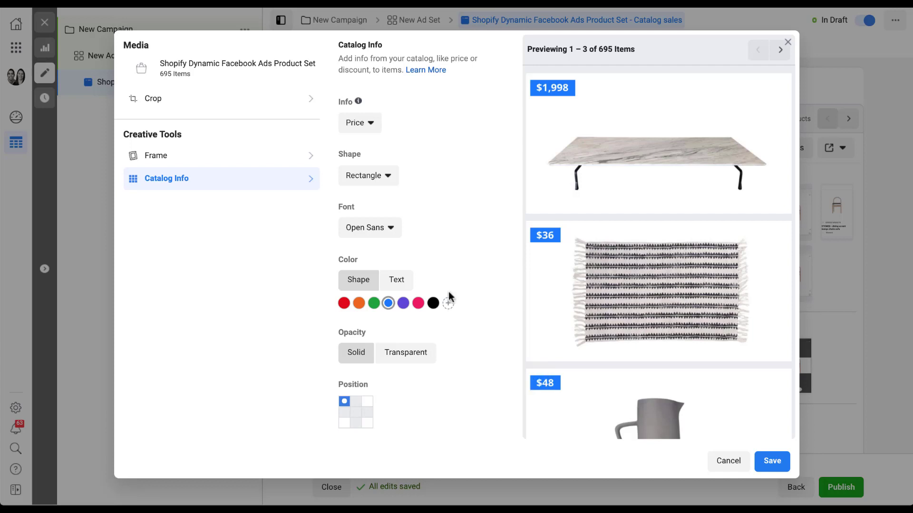
left_click(408, 286)
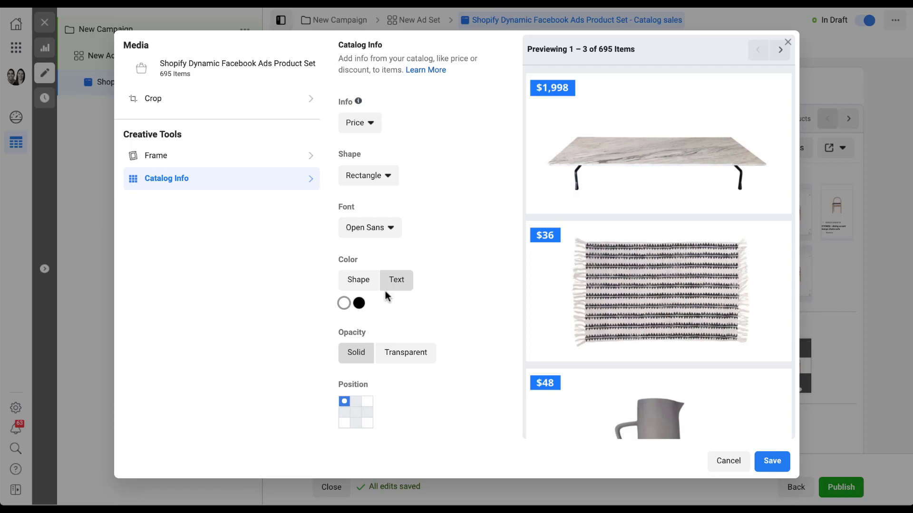
left_click(360, 304)
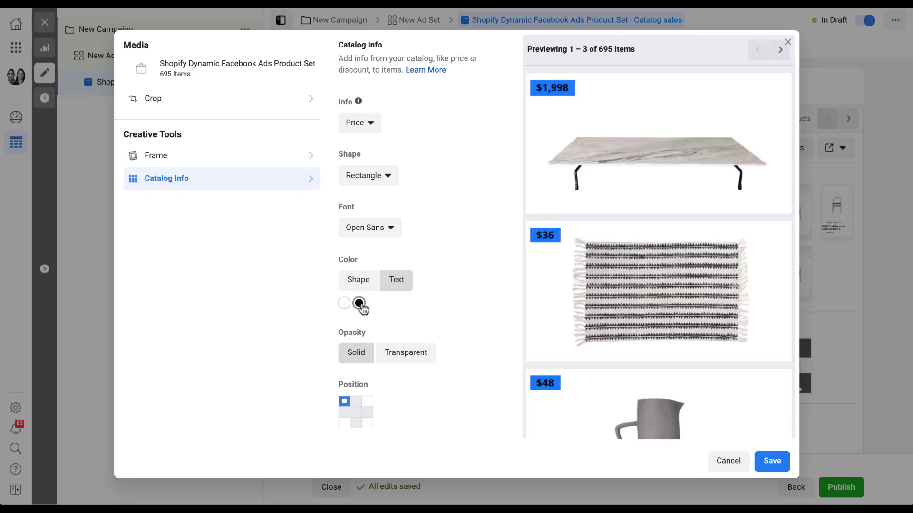
left_click(346, 304)
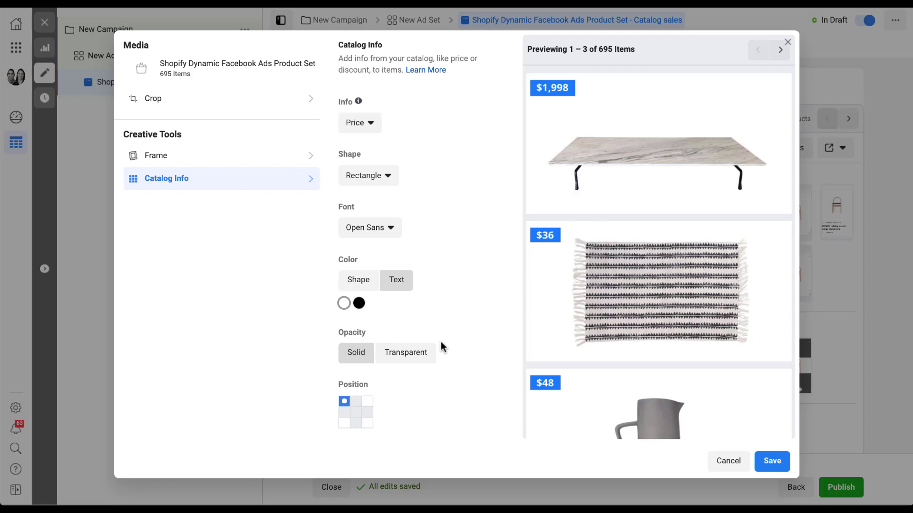
Make the price label transparent and place it in the upper-right corner of the product images.
left_click(431, 356)
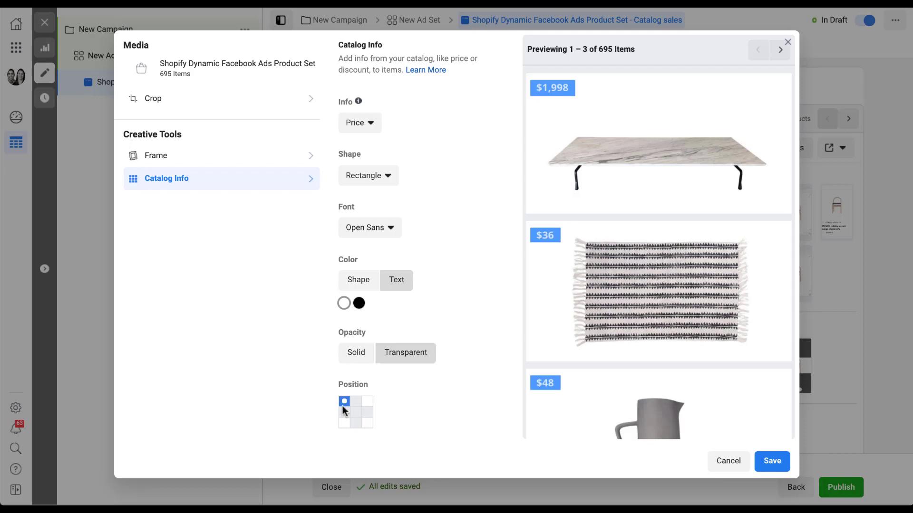
left_click(367, 402)
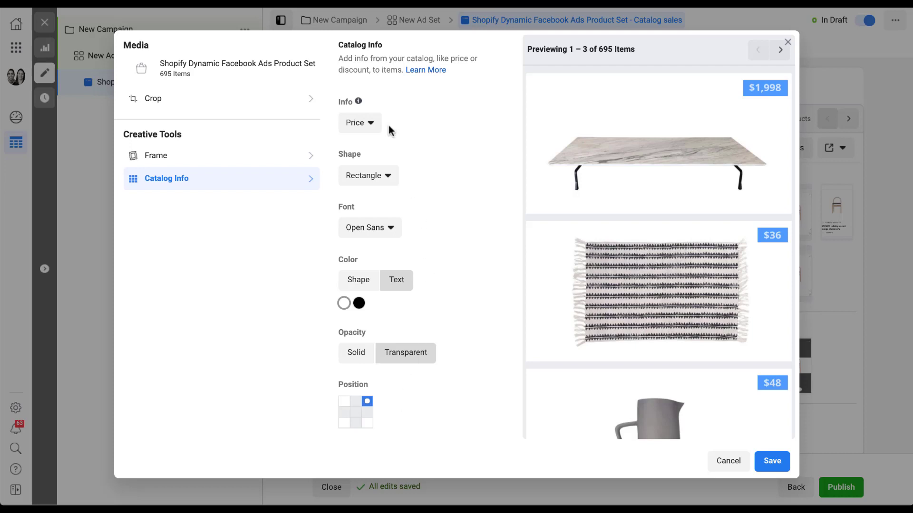
Change the catalog info to Strikethrough Price with solid opacity, and inspect the warning on the table's preview image.
left_click(372, 124)
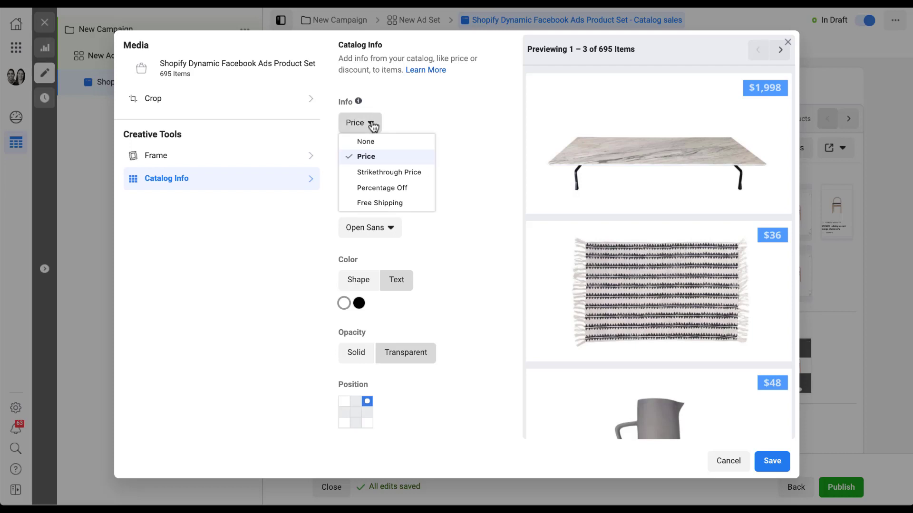
left_click(423, 175)
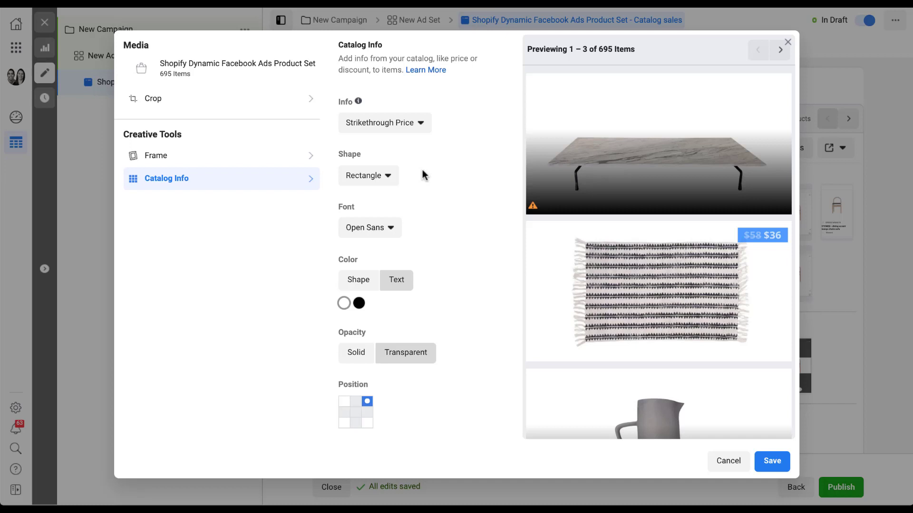
left_click(357, 354)
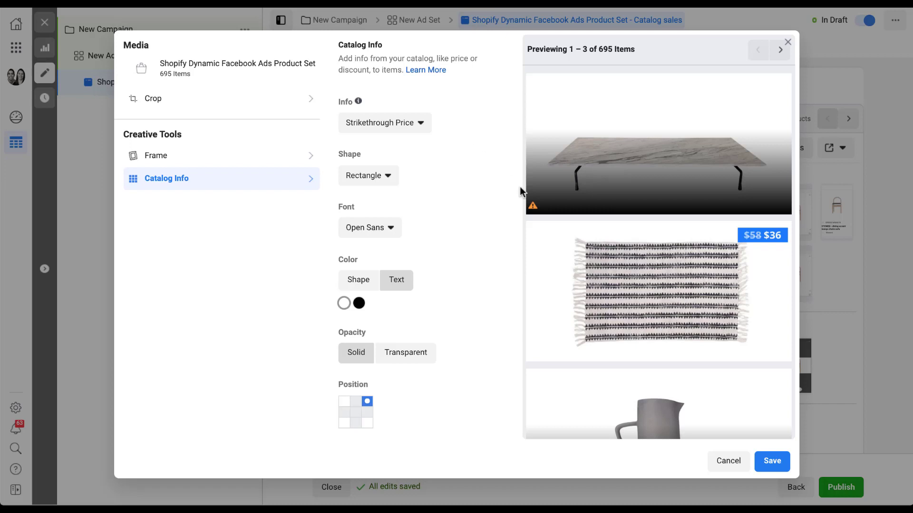
mouse_move(533, 208)
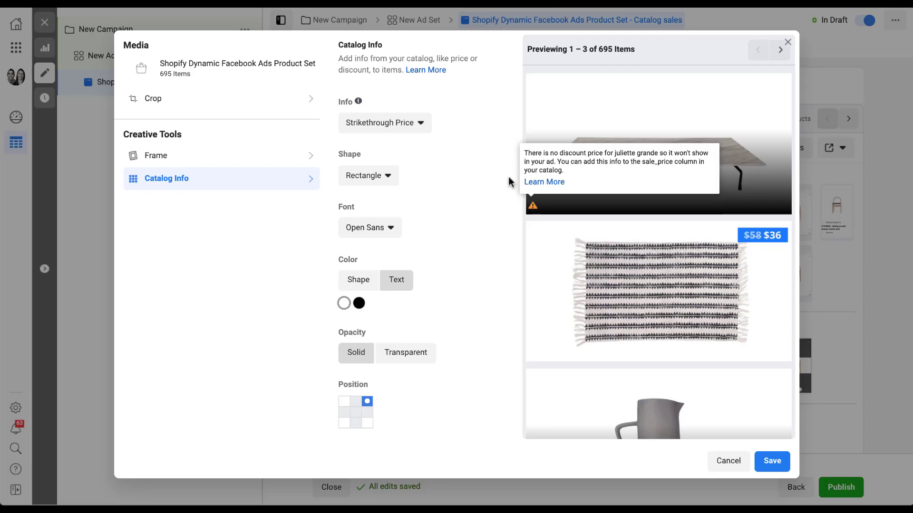
Preview the Percentage Off catalog info on the product images and switch the label to Free Shipping.
left_click(417, 126)
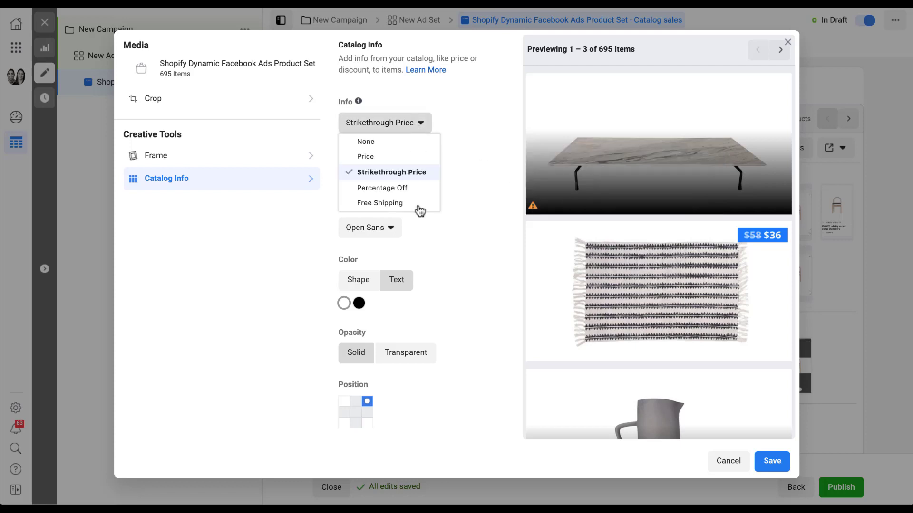
left_click(419, 190)
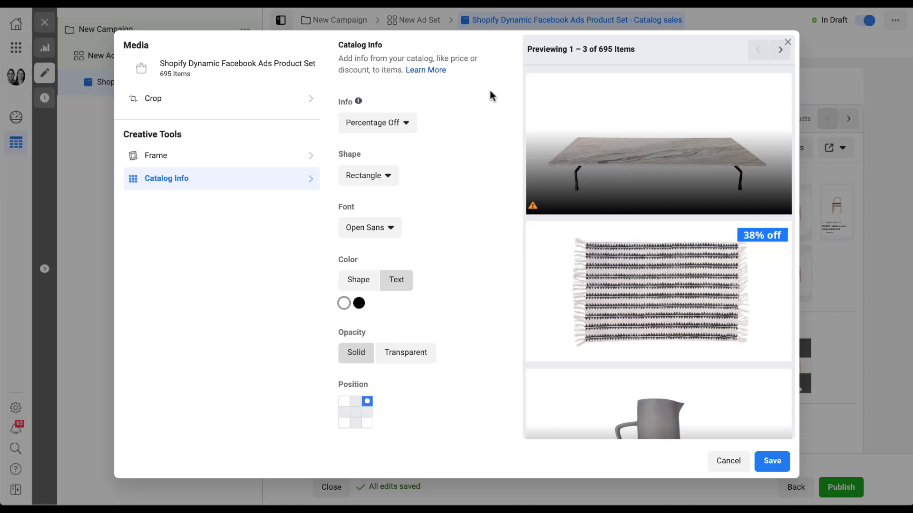
left_click(412, 124)
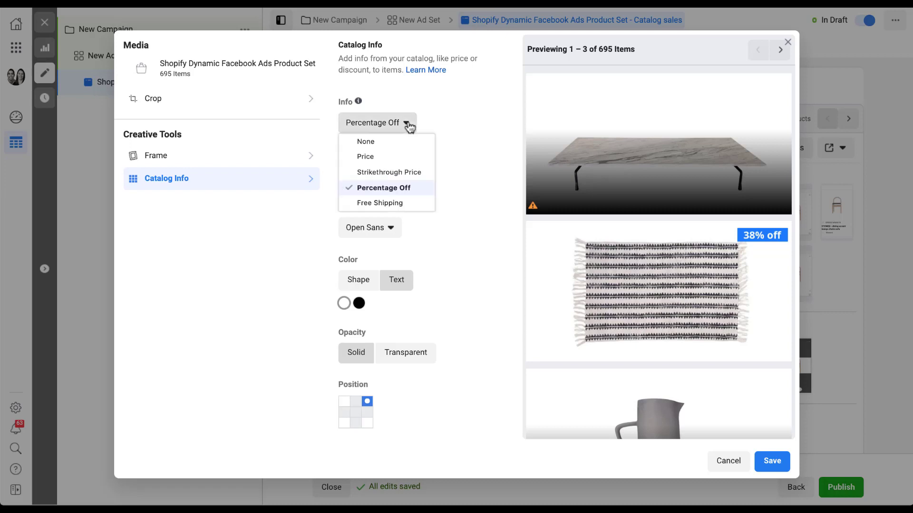
left_click(417, 211)
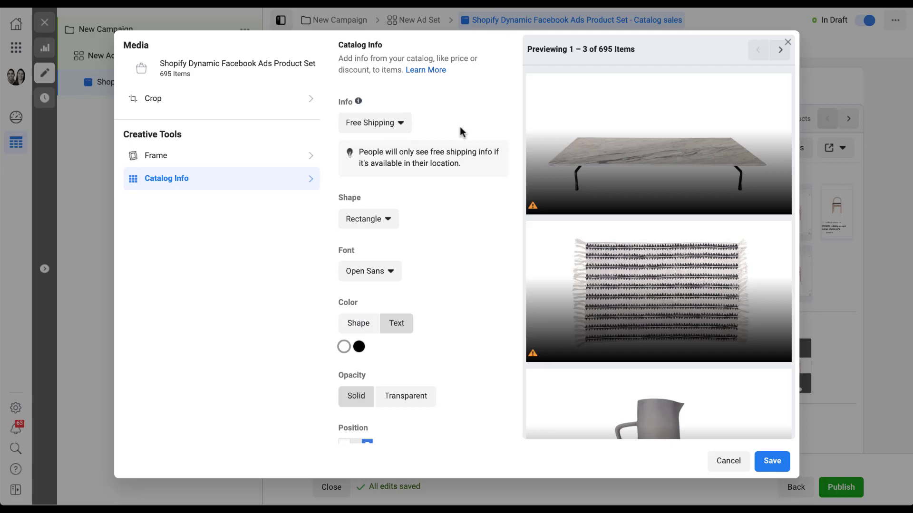
Set the catalog info overlay to None and close the creative tools editor.
left_click(399, 123)
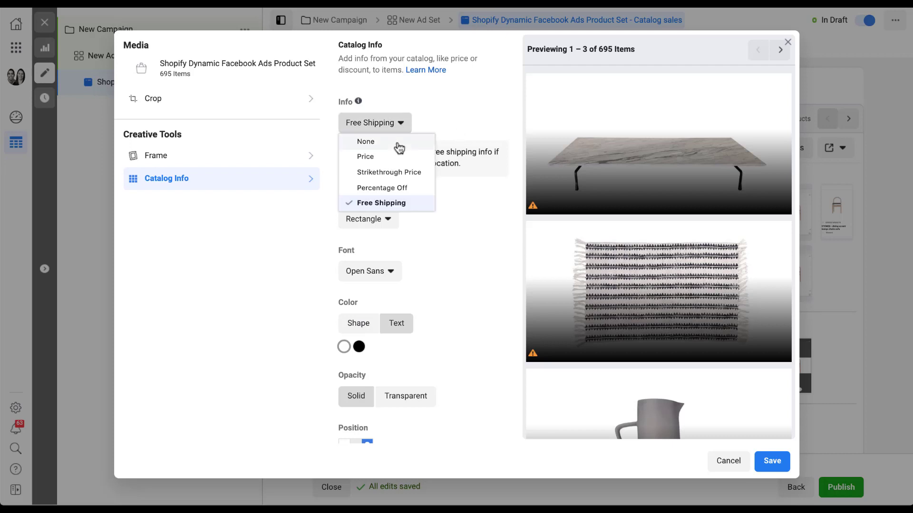
left_click(399, 149)
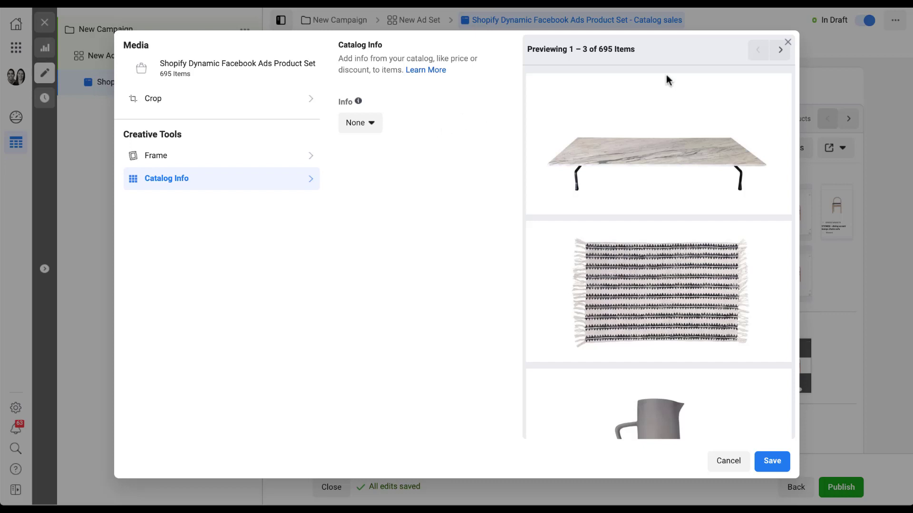
left_click(787, 42)
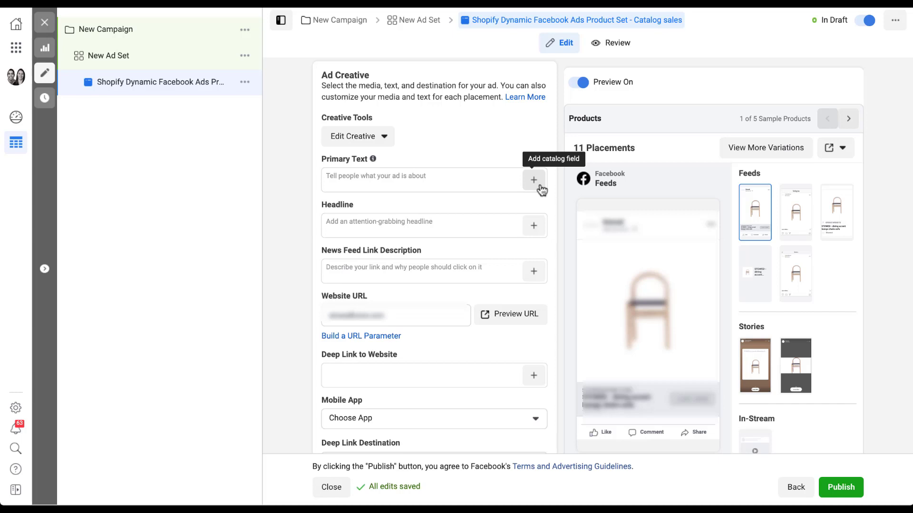
Look through the catalog fields available for the ad's primary text and insert the product Name field.
left_click(534, 180)
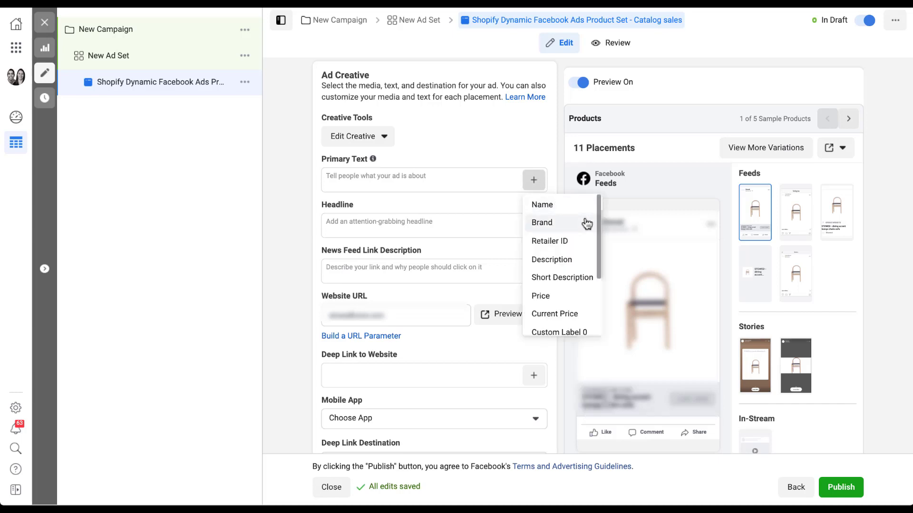
scroll(587, 224, "down", 2)
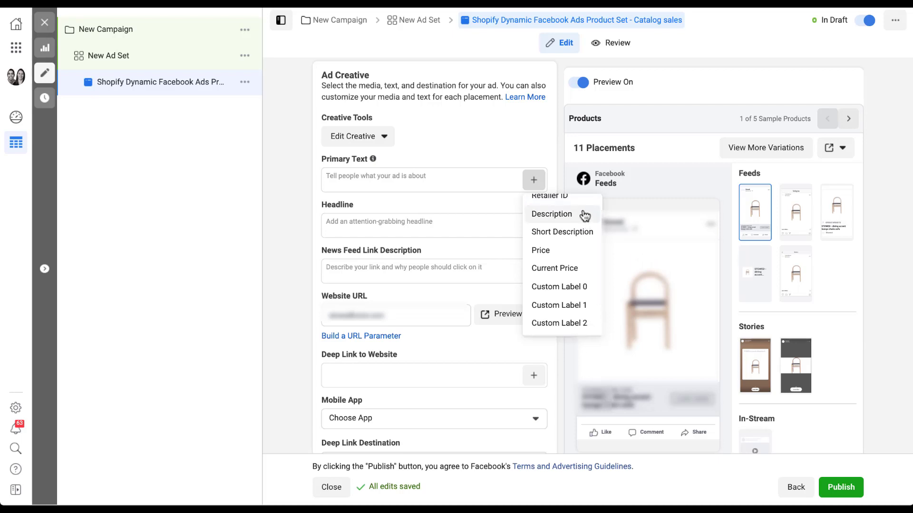
scroll(585, 215, "down", 3)
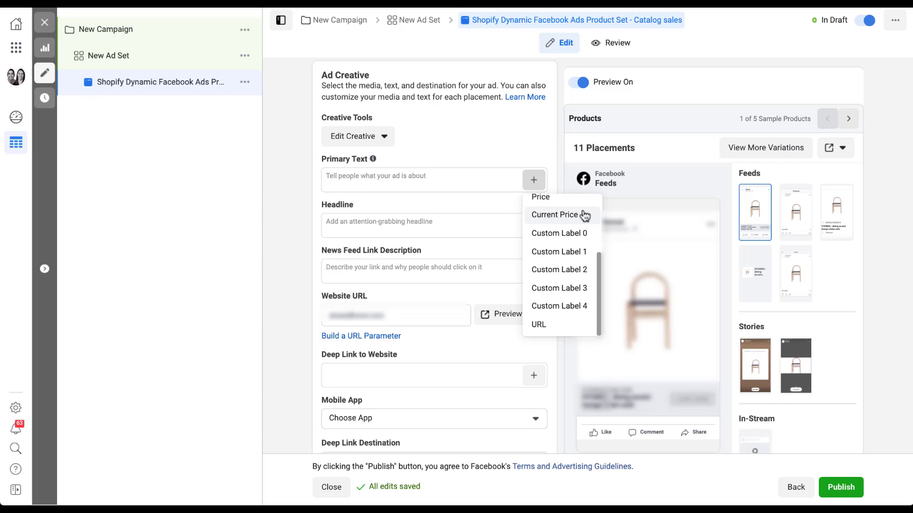
scroll(584, 216, "up", 3)
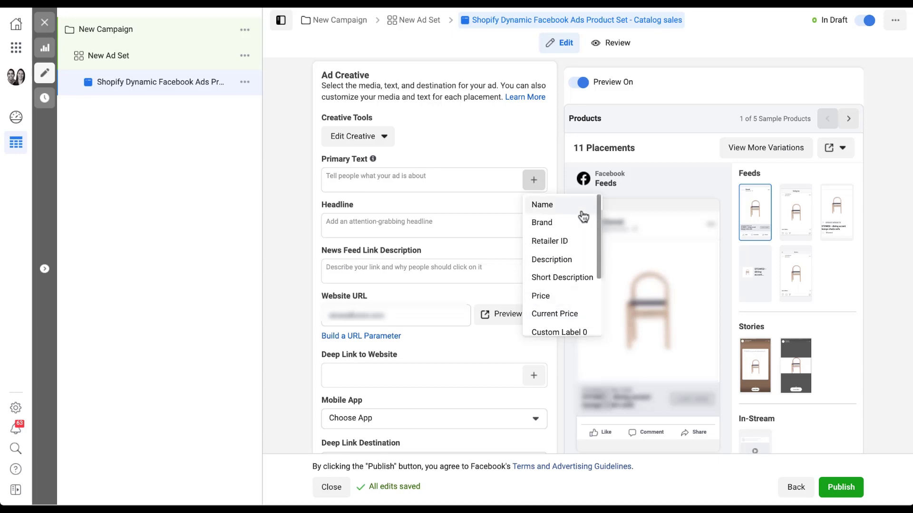
left_click(560, 206)
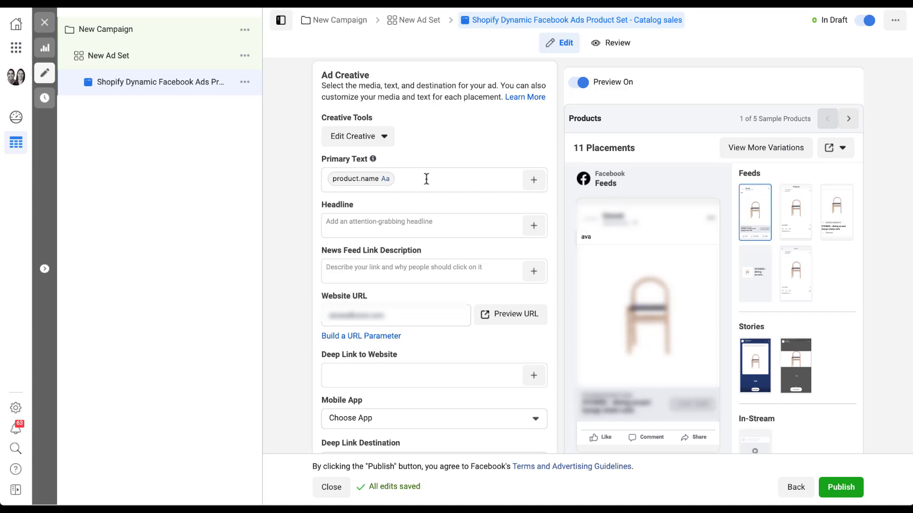
Complete the primary text around the product name field so it reads "Check out product.name in our online store".
left_click(326, 180)
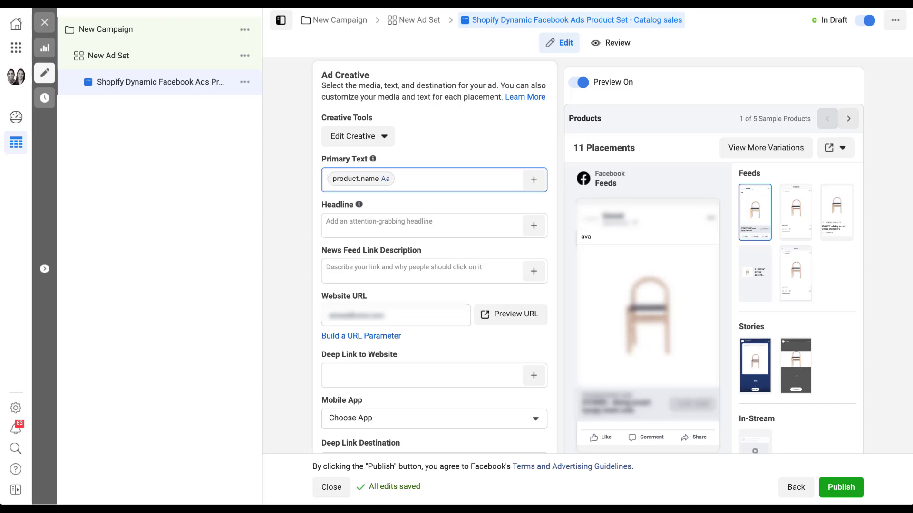
type("Check out")
key("End")
type("in")
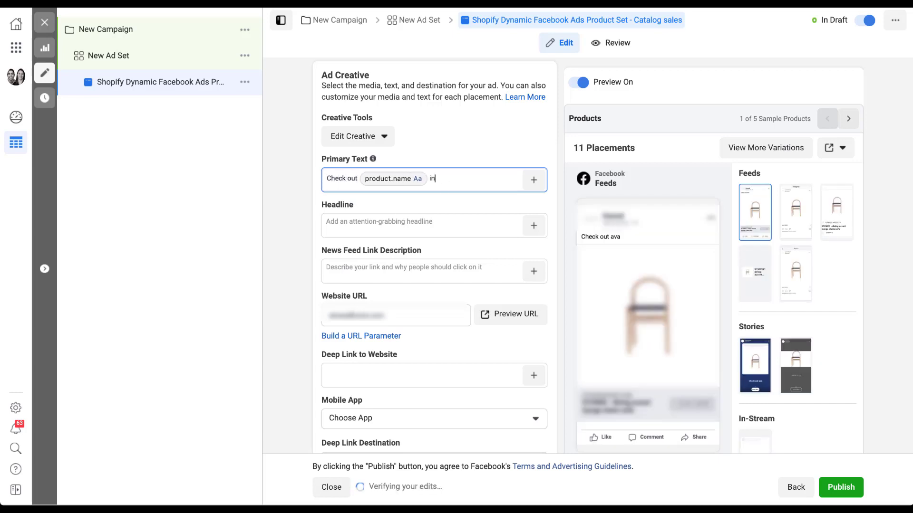
type(" our online store")
left_click(555, 181)
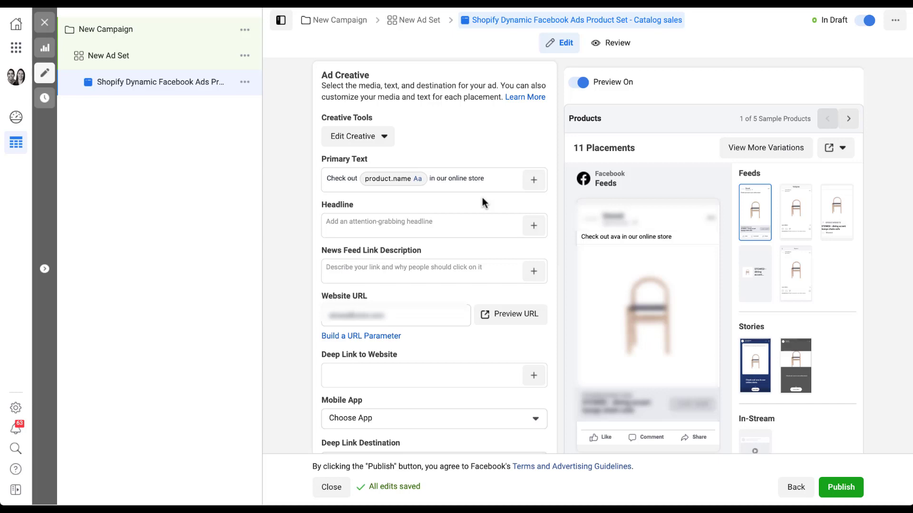
Try Title Case on the product name field in the primary text, and switch it back to the catalog format.
left_click(418, 179)
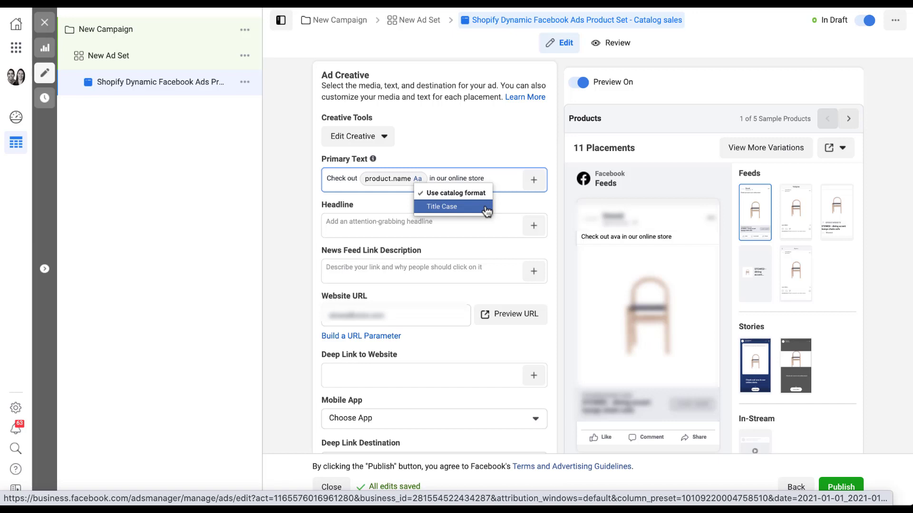
left_click(486, 208)
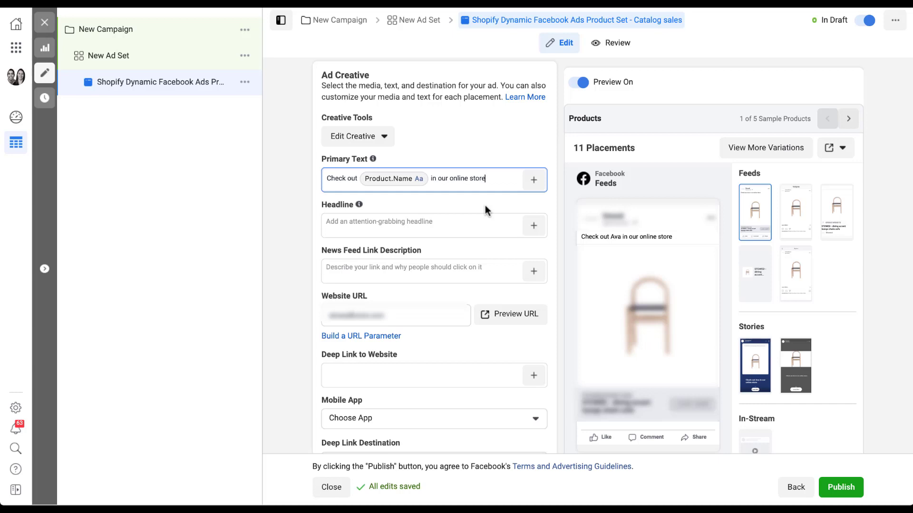
left_click(420, 181)
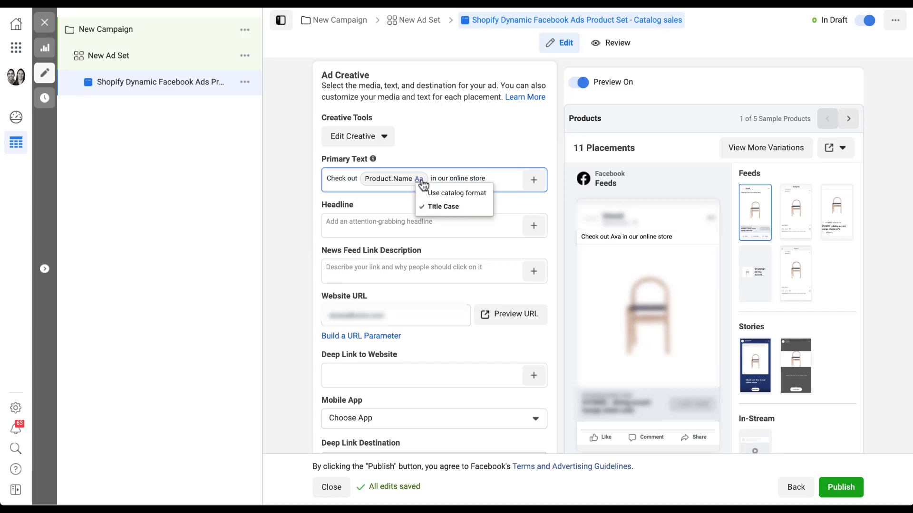
left_click(461, 193)
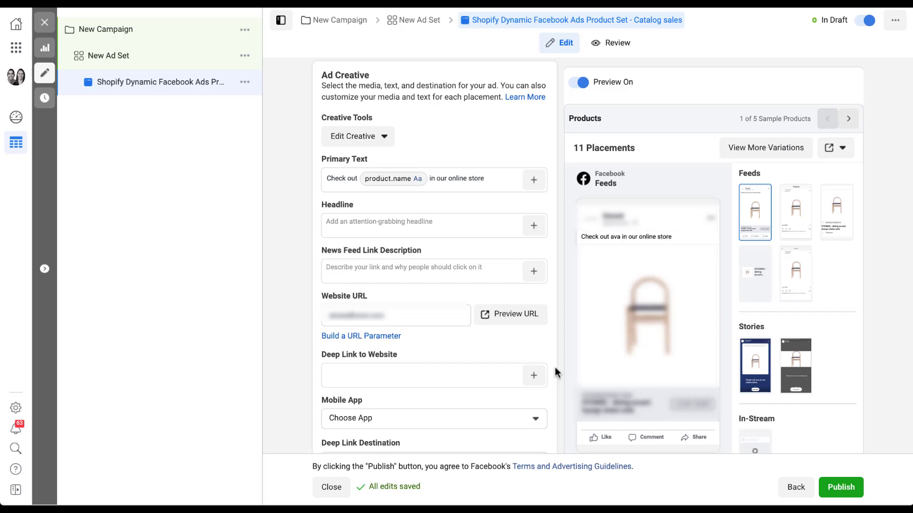
left_click(535, 378)
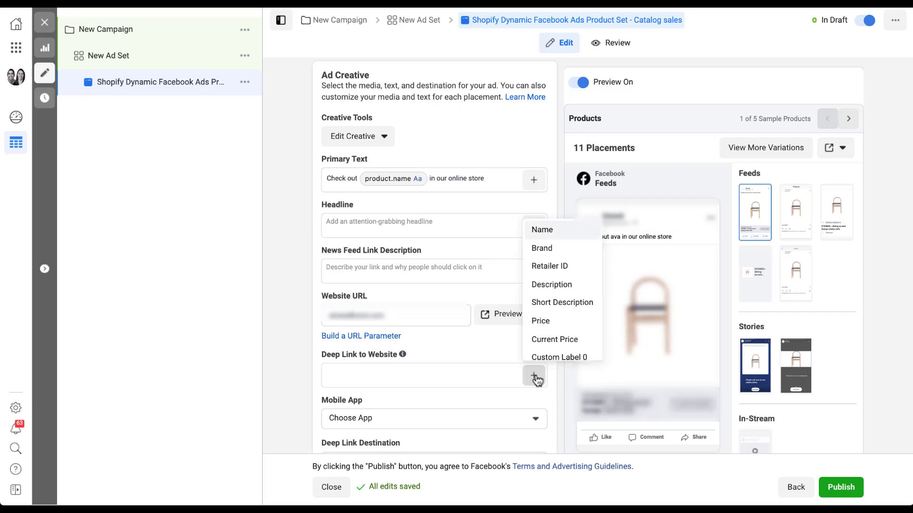
scroll(572, 326, "down", 3)
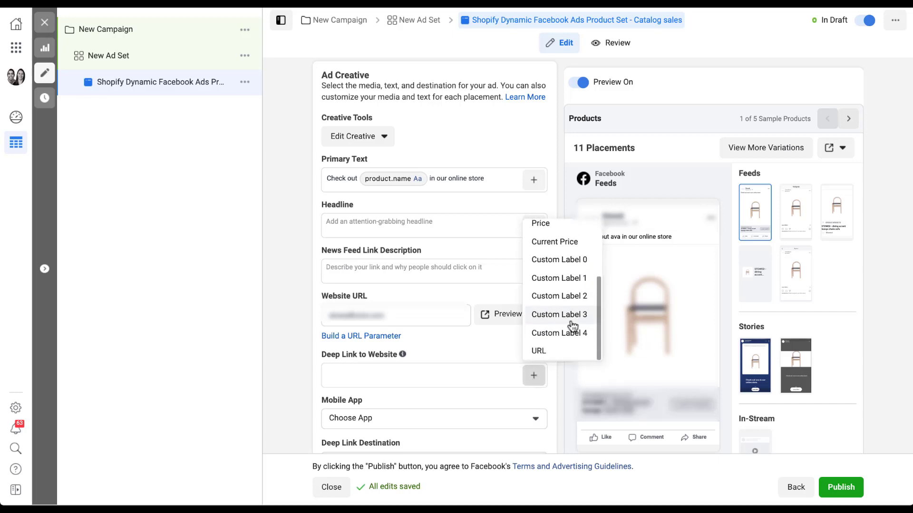
left_click(571, 350)
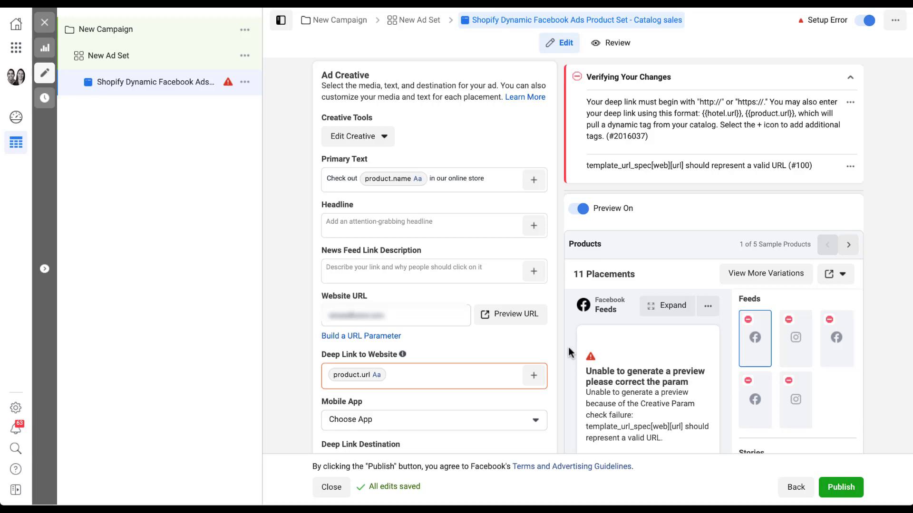
left_click(327, 376)
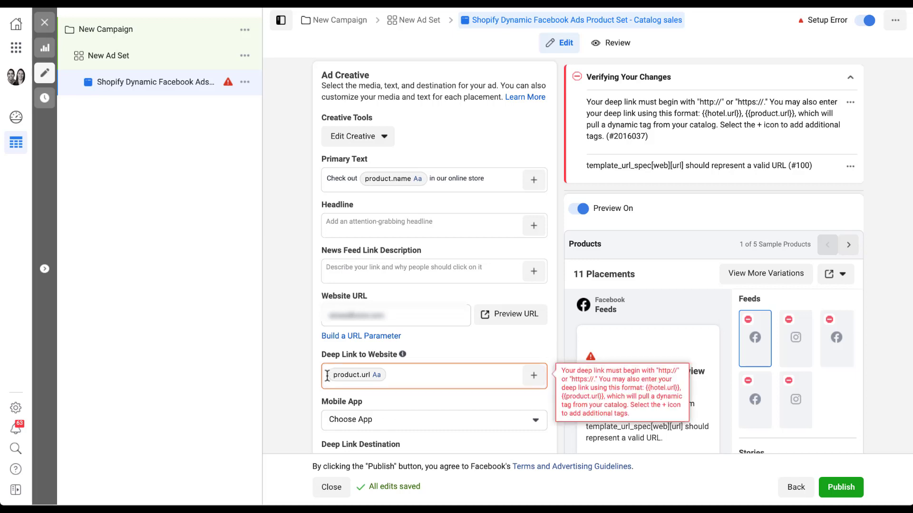
type("https://")
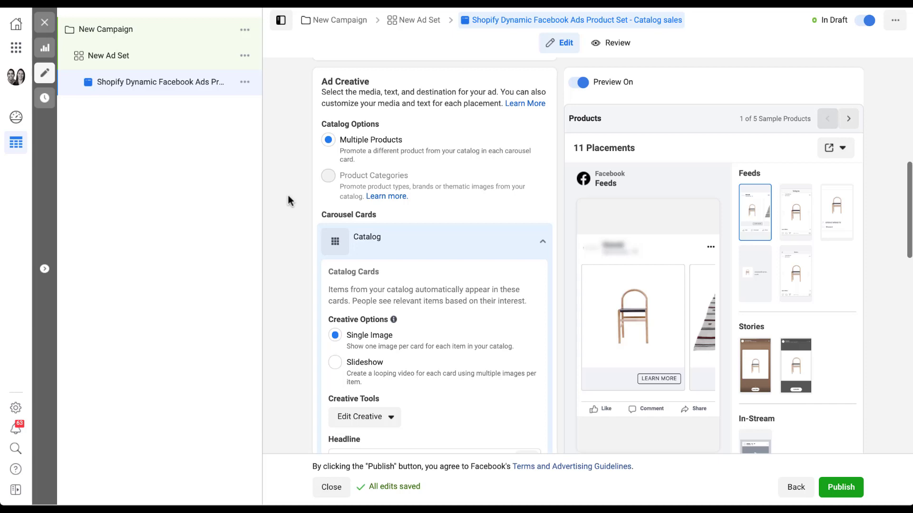
Review the carousel's catalog card options and browse the additional images of the "phebe in black" item in Commerce Manager.
scroll(287, 195, "down", 3)
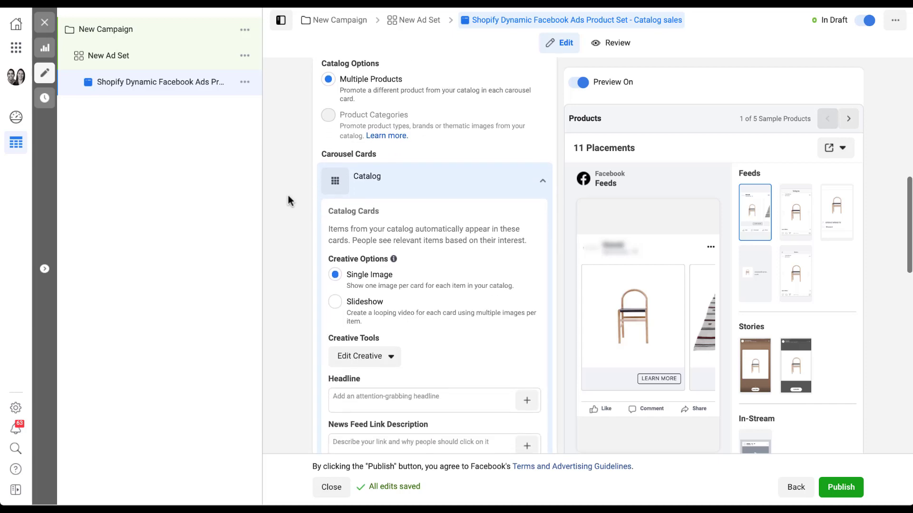
scroll(287, 195, "down", 1)
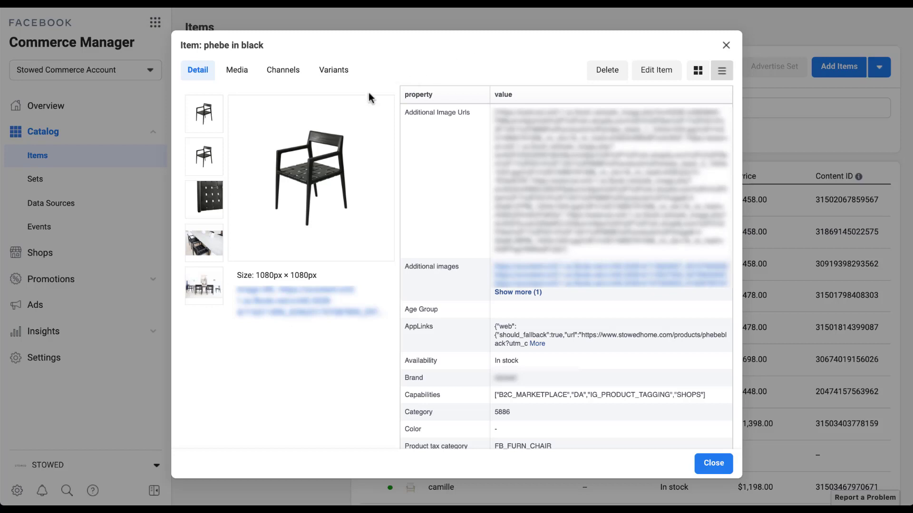
left_click(217, 158)
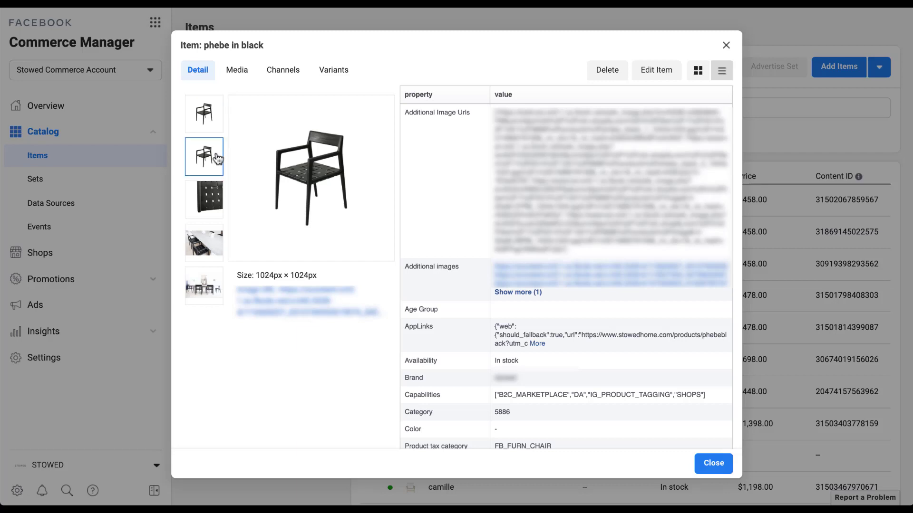
left_click(214, 217)
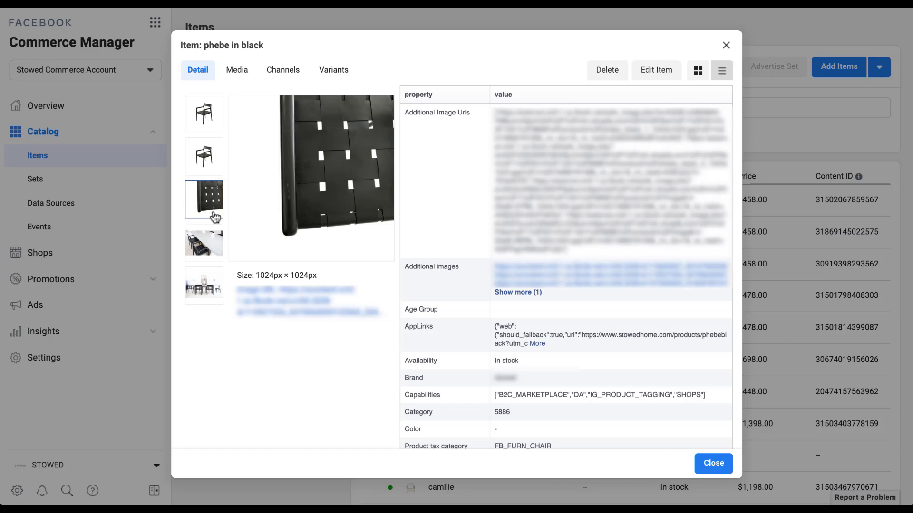
left_click(212, 246)
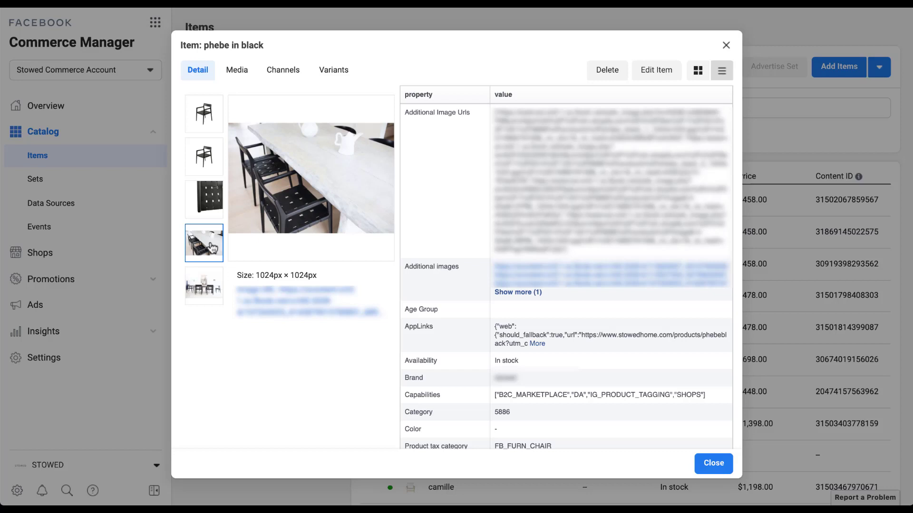
left_click(212, 280)
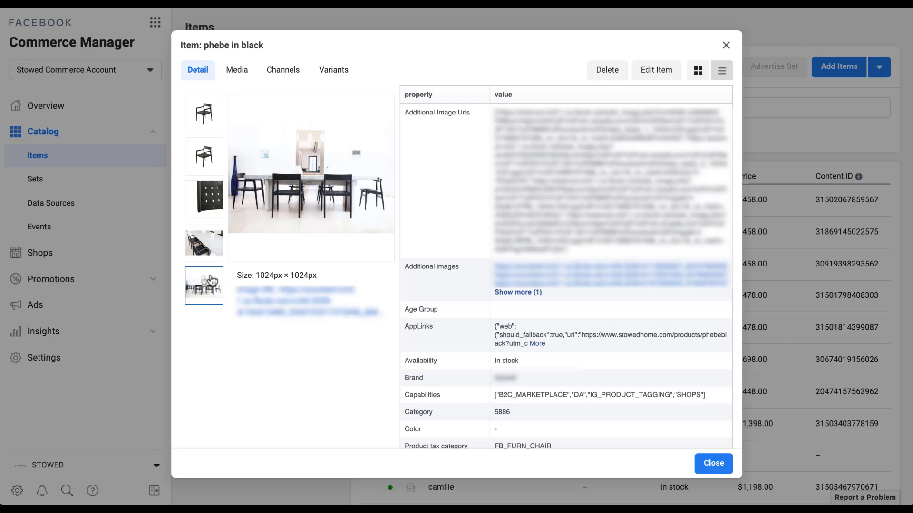
left_click(213, 251)
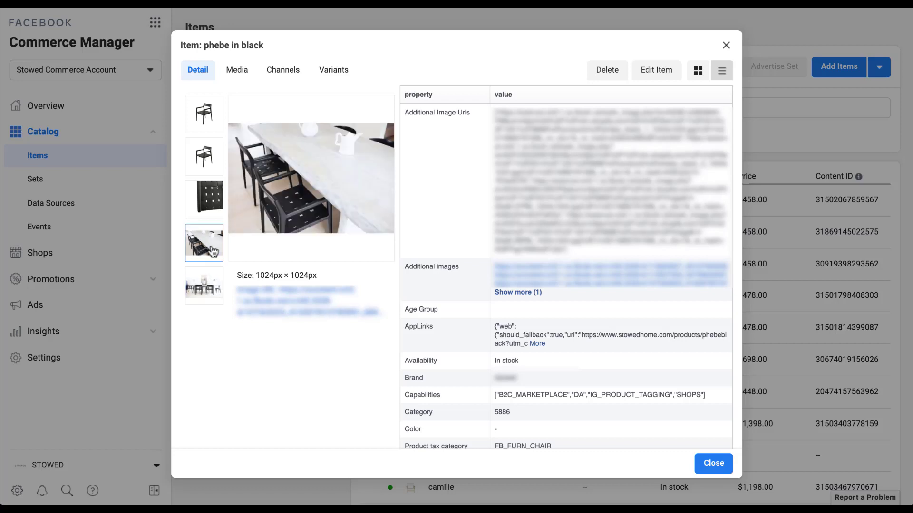
left_click(211, 214)
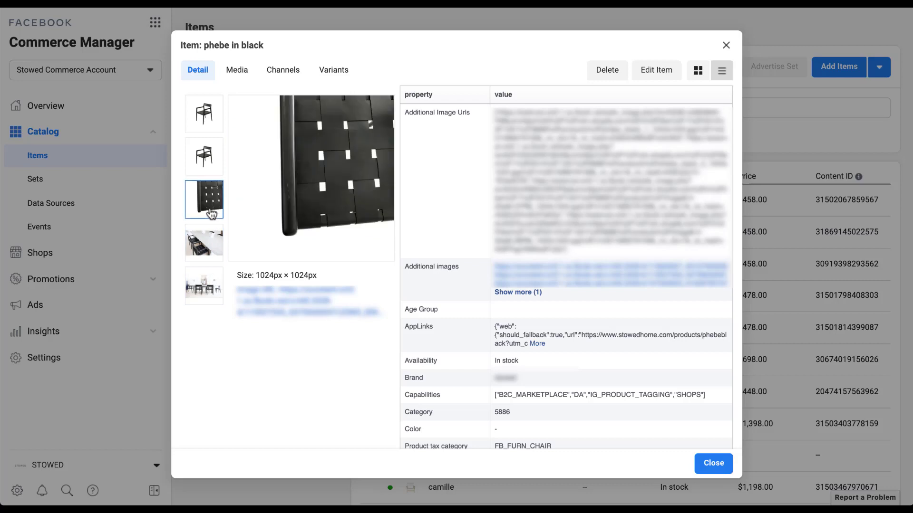
left_click(213, 170)
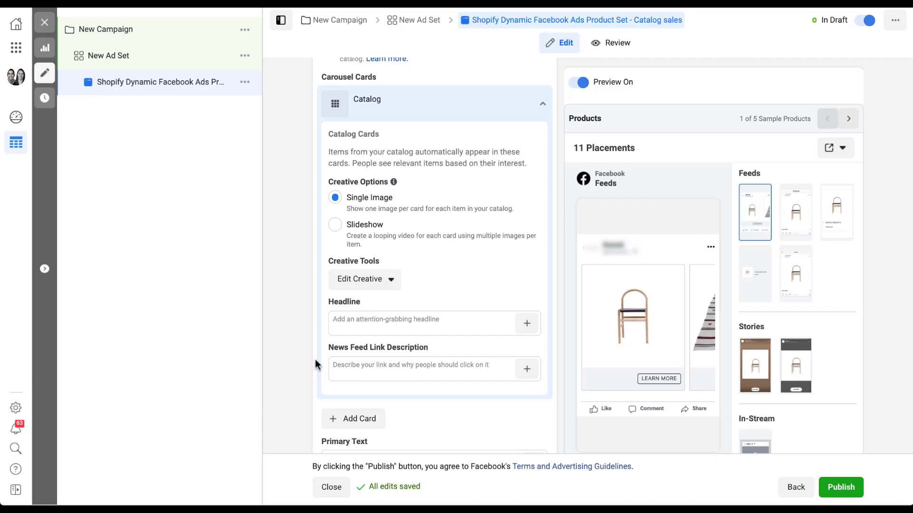
In the ad editor, add an Intro Card to the carousel ahead of the catalog cards.
scroll(316, 365, "down", 1)
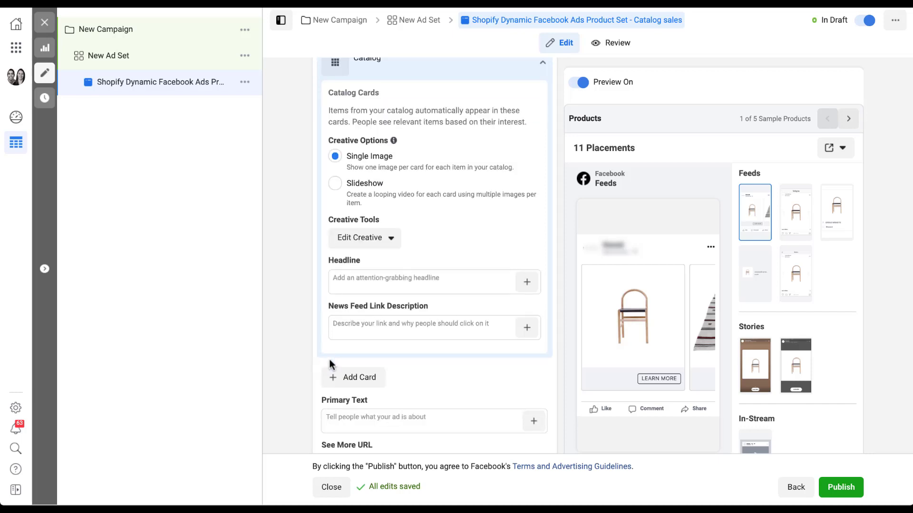
left_click(381, 389)
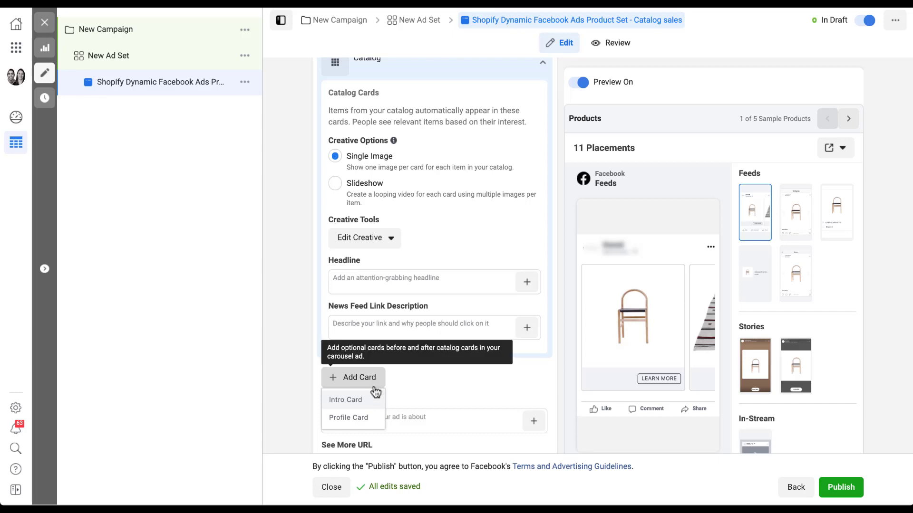
left_click(371, 401)
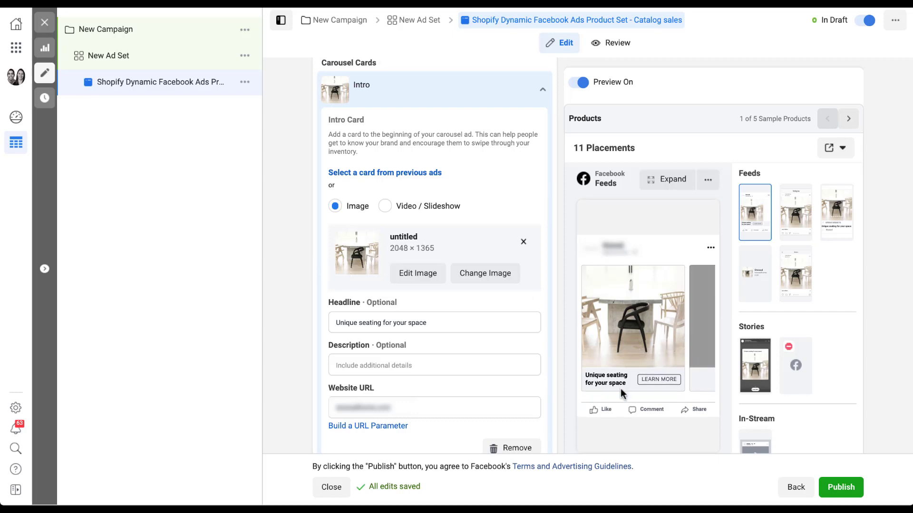
Browse forward through the carousel cards in the Facebook Feeds preview and go back one card.
left_click(701, 346)
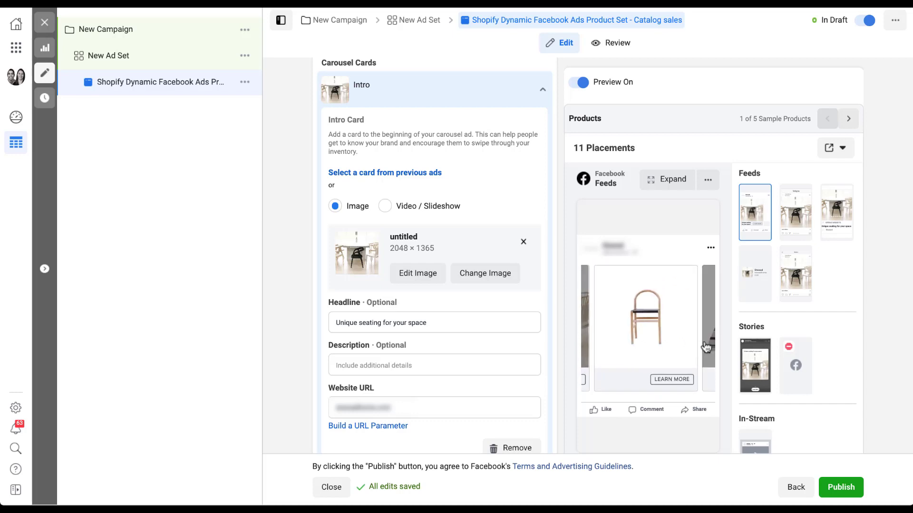
left_click(709, 344)
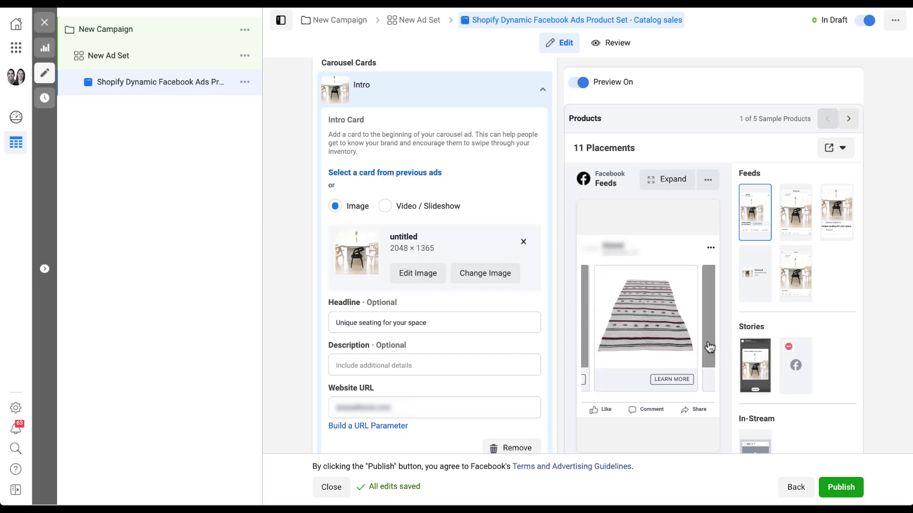
left_click(585, 339)
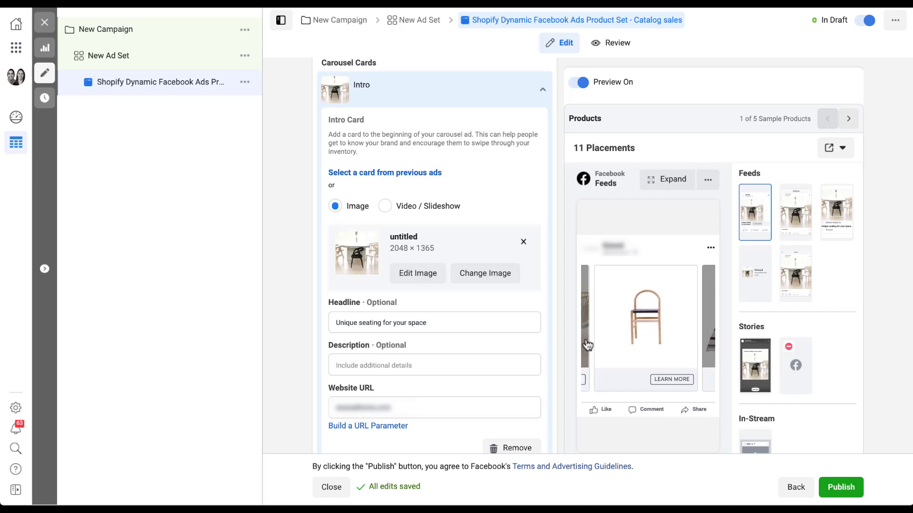
Flip the Facebook Feeds carousel preview back to the intro card, forward to the first product card, and back again.
left_click(586, 340)
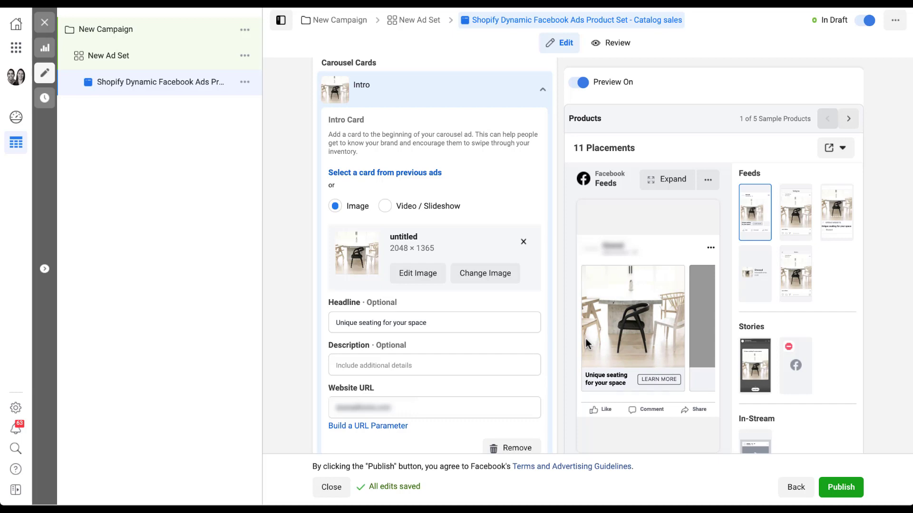
left_click(690, 340)
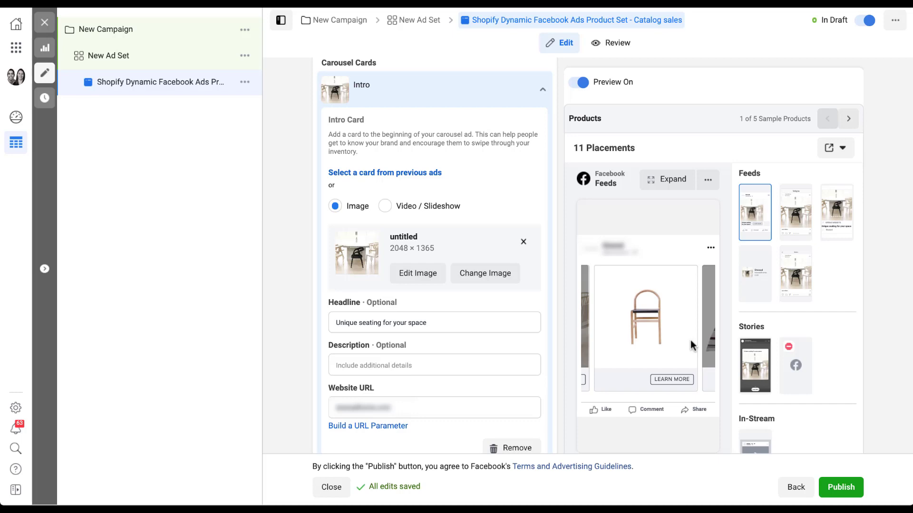
left_click(583, 335)
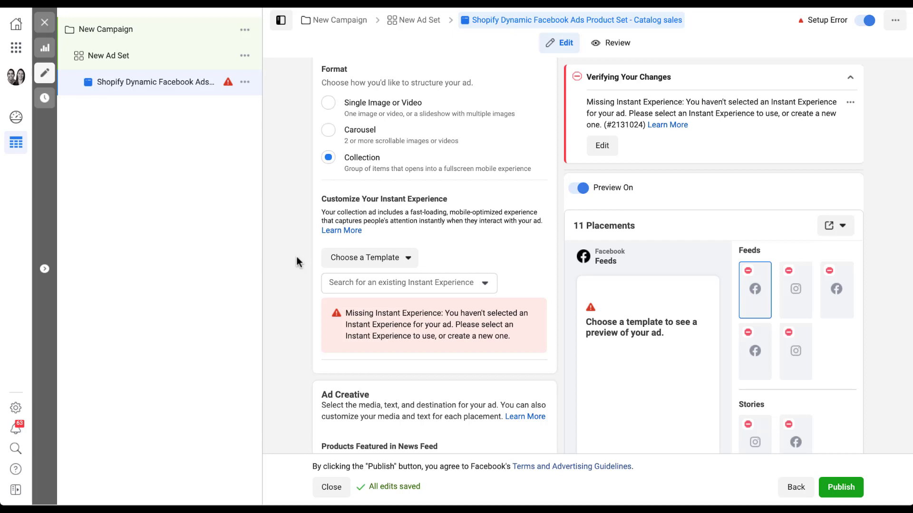
Review the Storefront Instant Experience template for the collection ad, close it without creating one, and check the existing Instant Experiences.
scroll(295, 255, "down", 3)
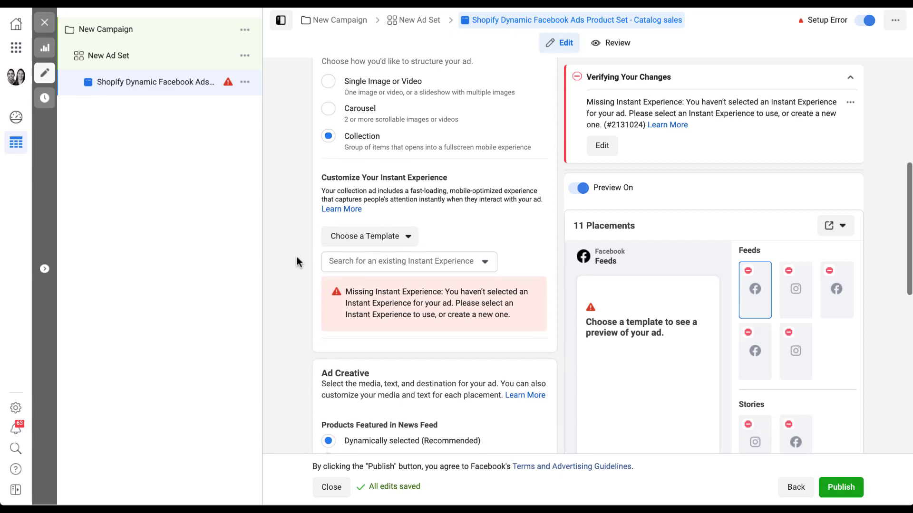
scroll(296, 257, "down", 1)
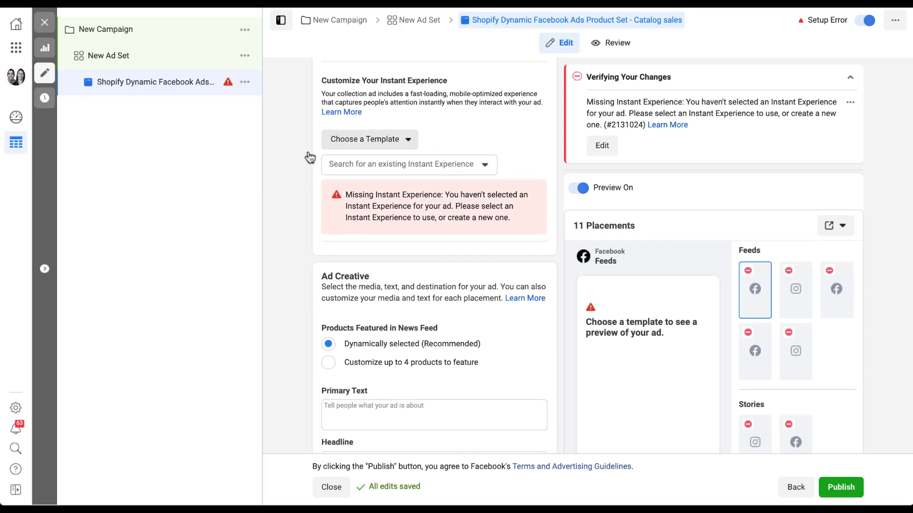
left_click(400, 144)
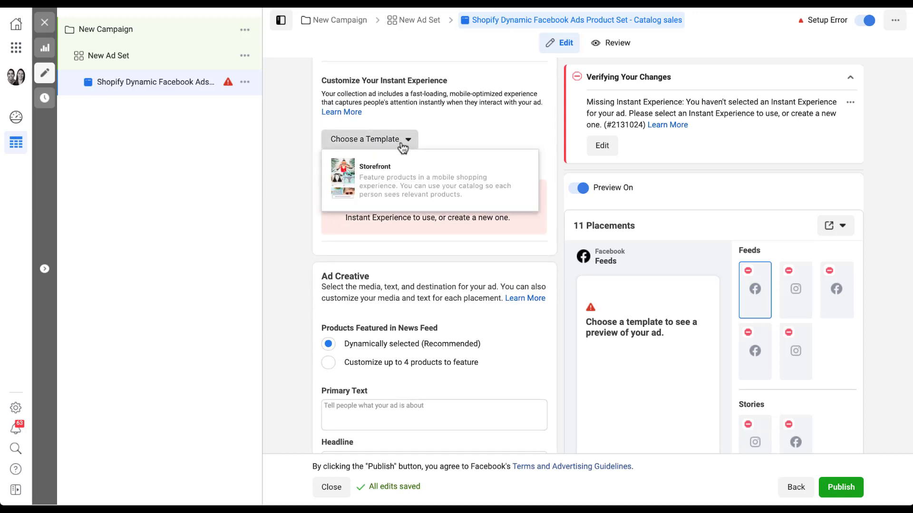
left_click(401, 182)
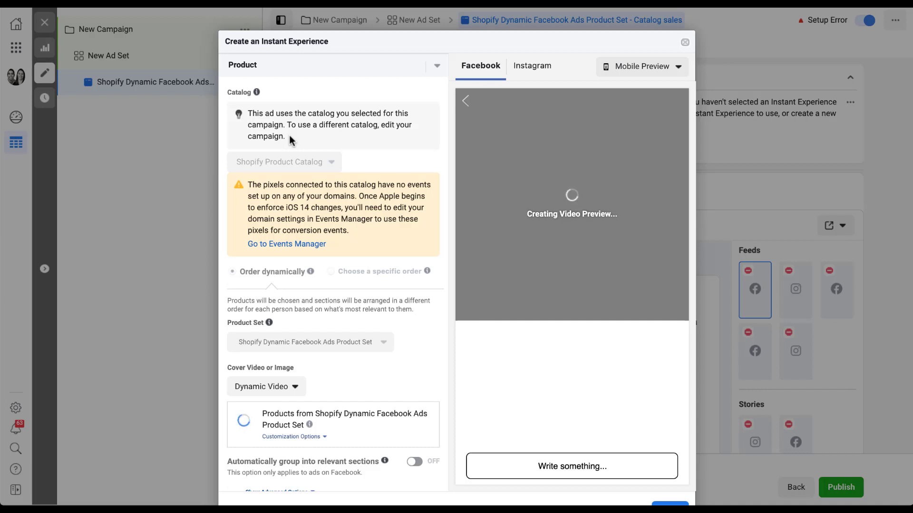
left_click(685, 42)
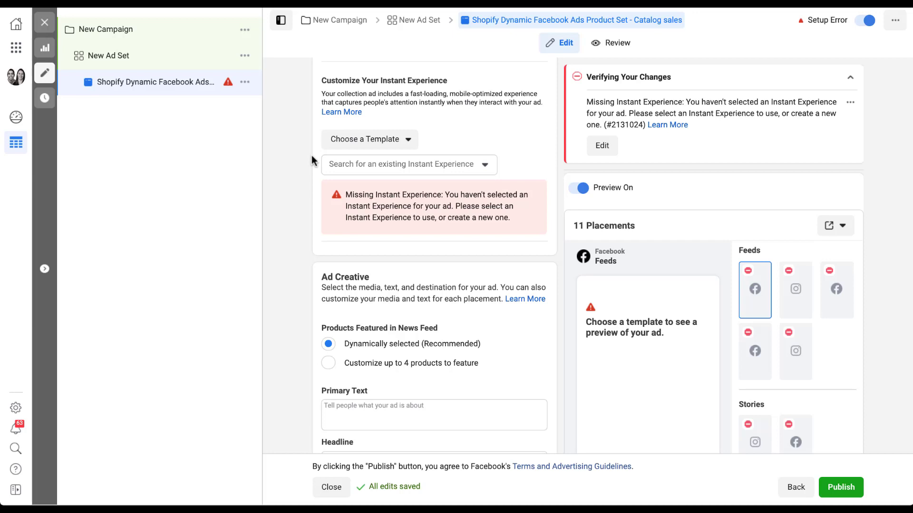
left_click(401, 166)
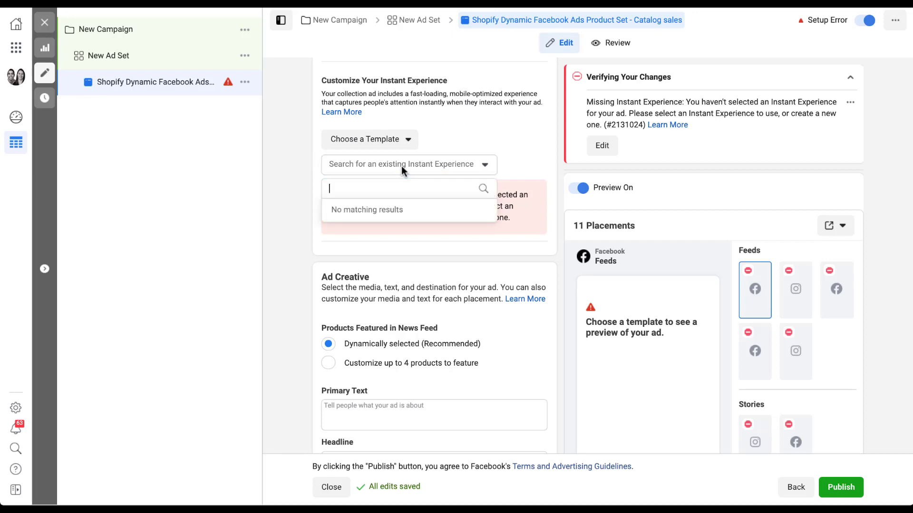
left_click(310, 167)
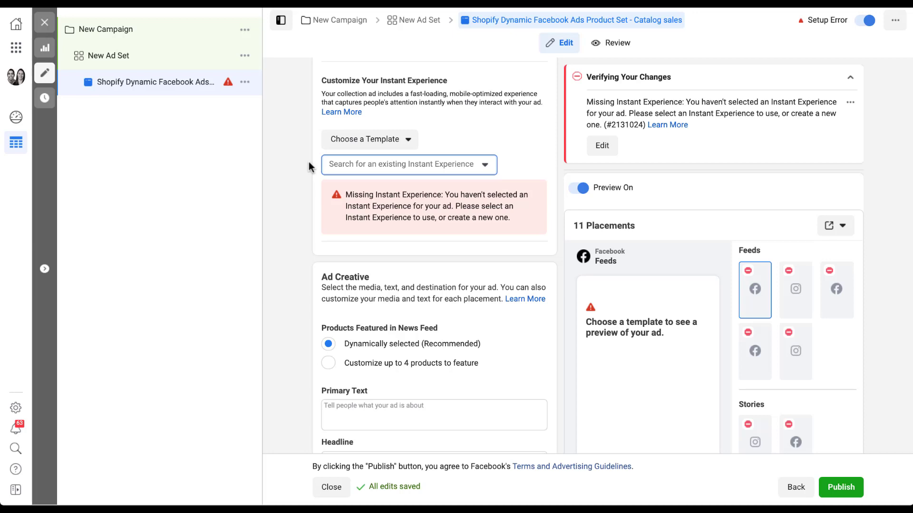
Customize the products featured in News Feed, choosing juliette grande, yasmine sawtooth, nina pitcher and ava pitcher.
scroll(309, 166, "down", 4)
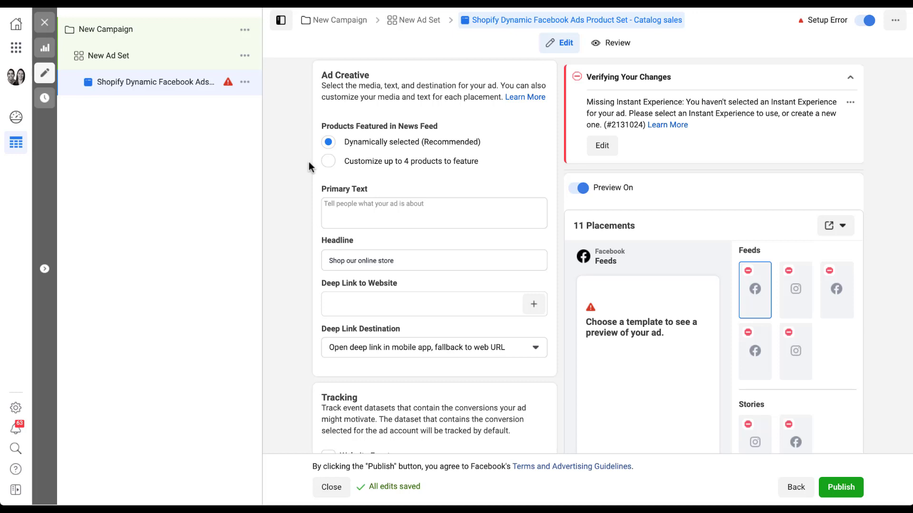
left_click(327, 162)
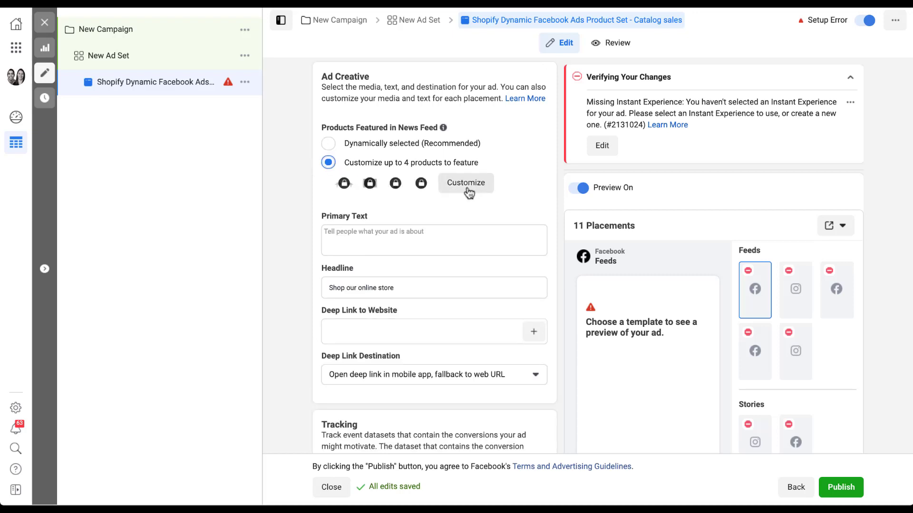
left_click(466, 189)
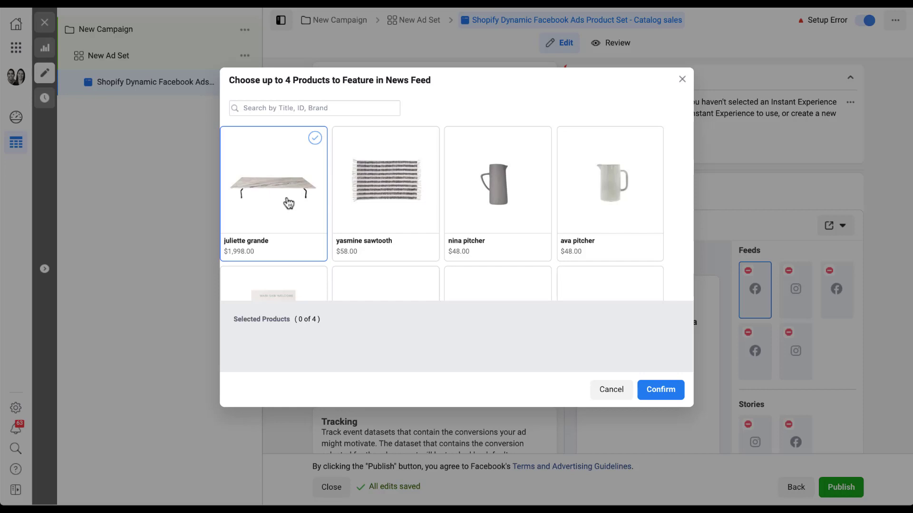
left_click(288, 204)
left_click(385, 206)
left_click(483, 198)
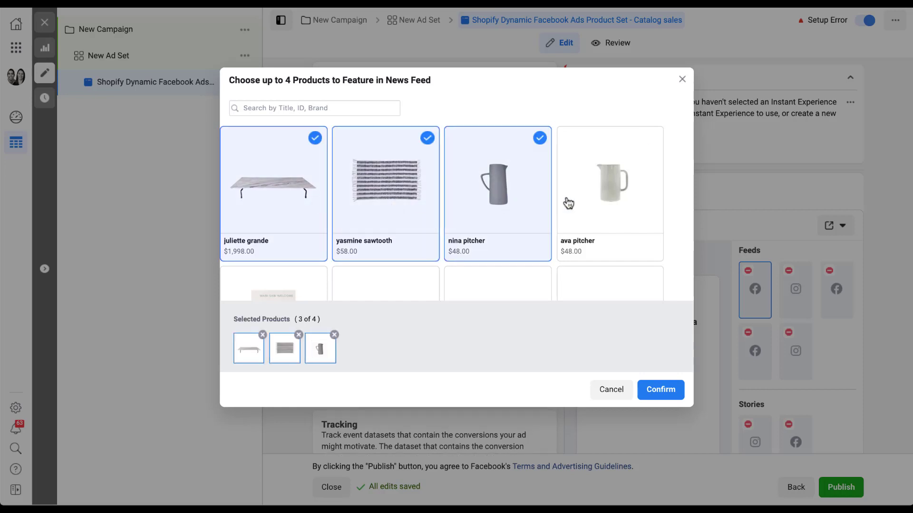
left_click(583, 216)
left_click(658, 392)
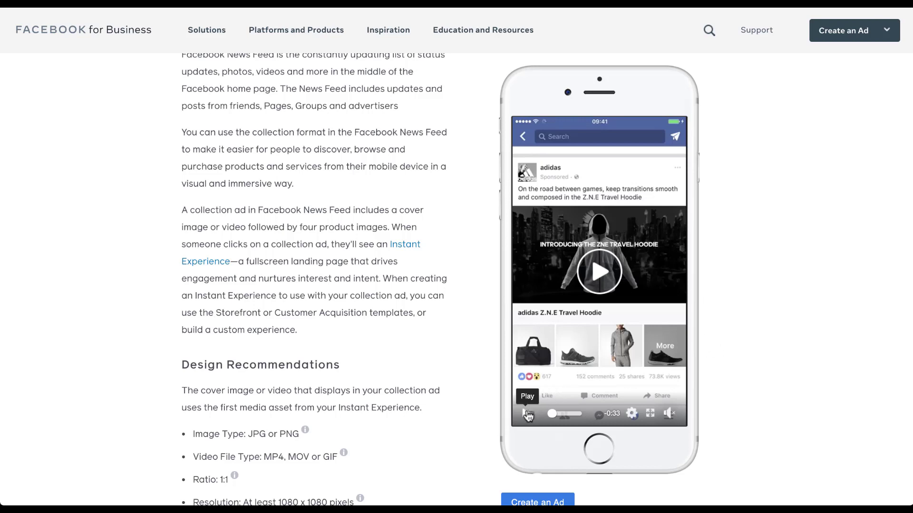
On the Facebook for Business collection ad page, play the adidas Z.N.E Travel Hoodie example video.
left_click(527, 416)
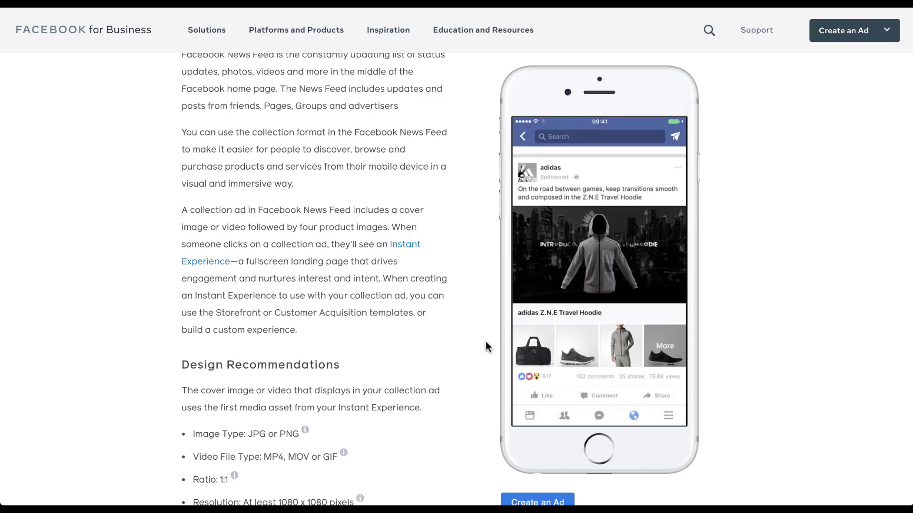